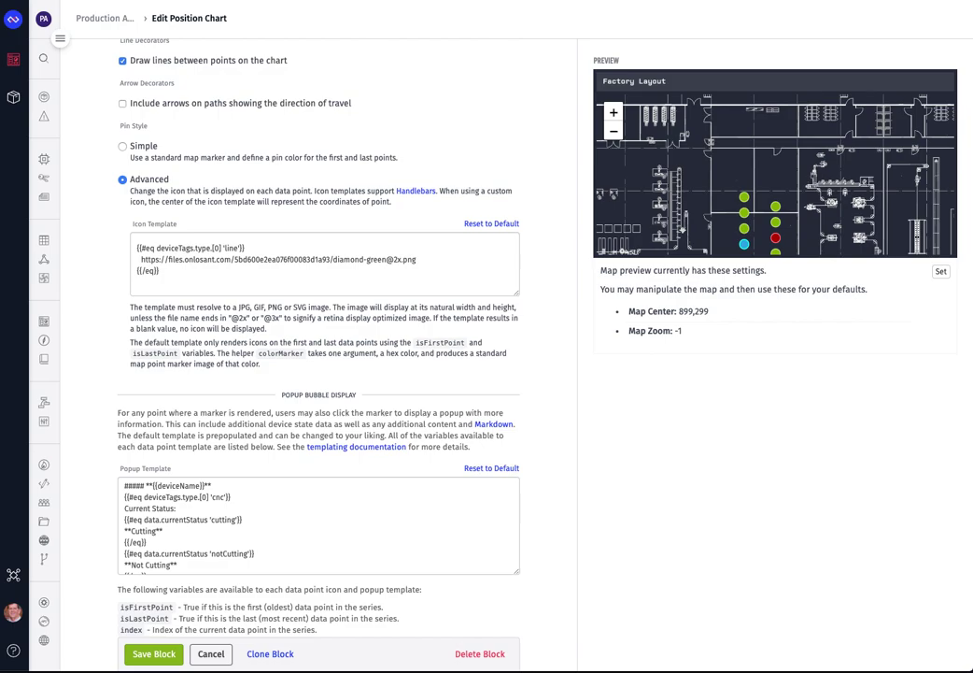
pyautogui.scroll(10, 282, 120)
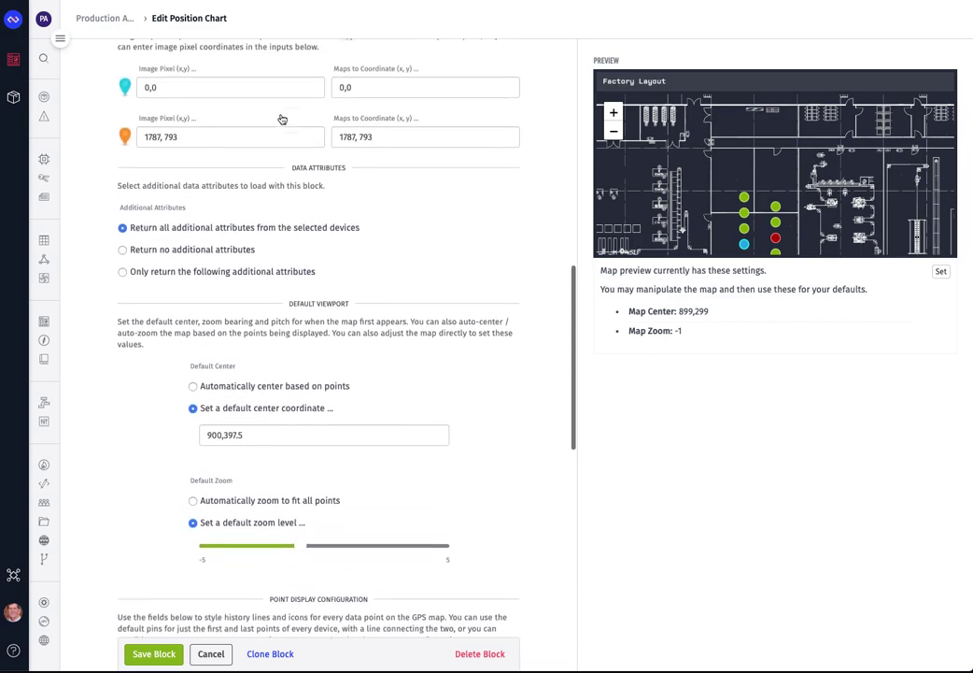
pyautogui.scroll(5, 282, 120)
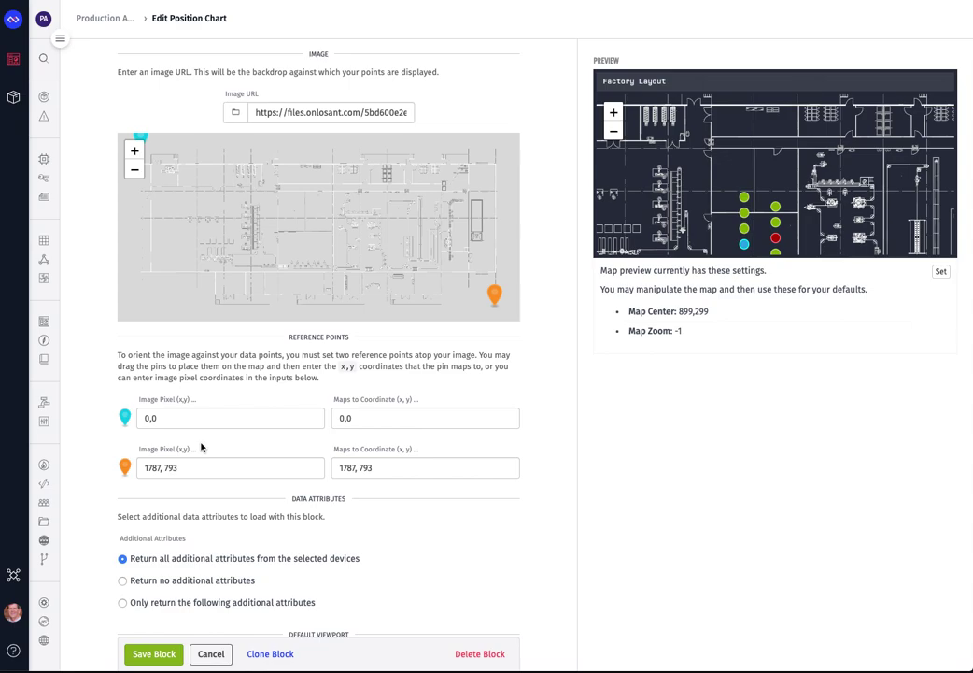
pyautogui.scroll(-1, 456, 552)
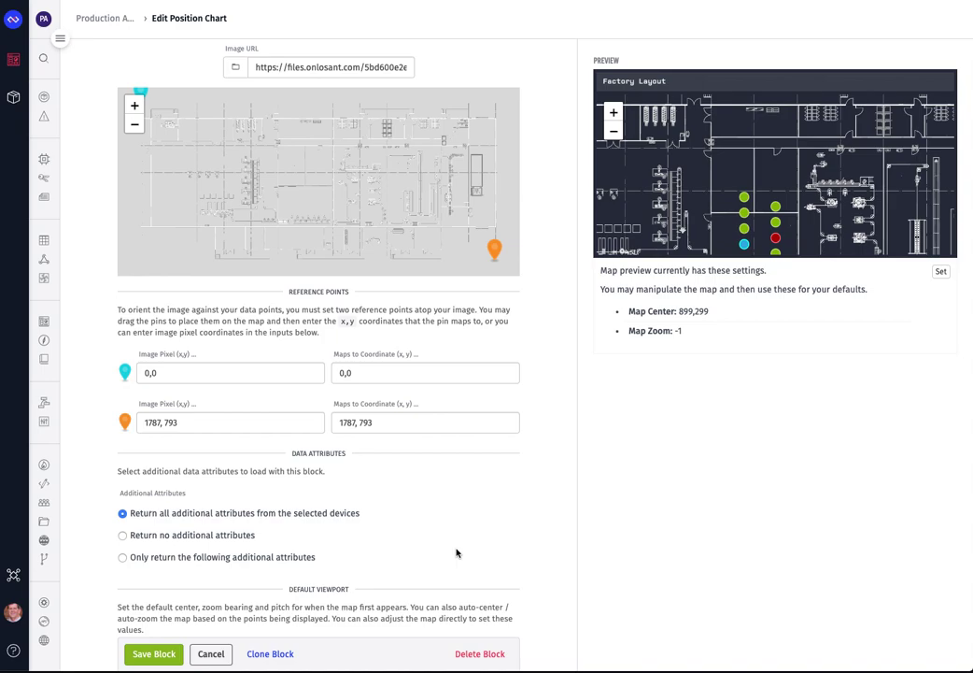
pyautogui.scroll(-7, 456, 552)
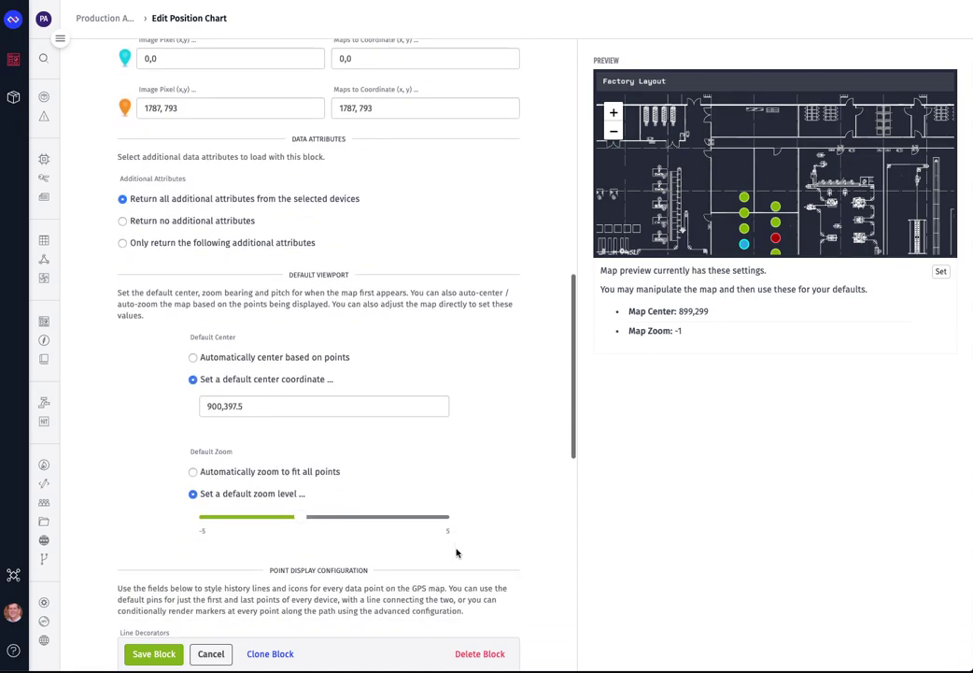
pyautogui.scroll(-8, 456, 552)
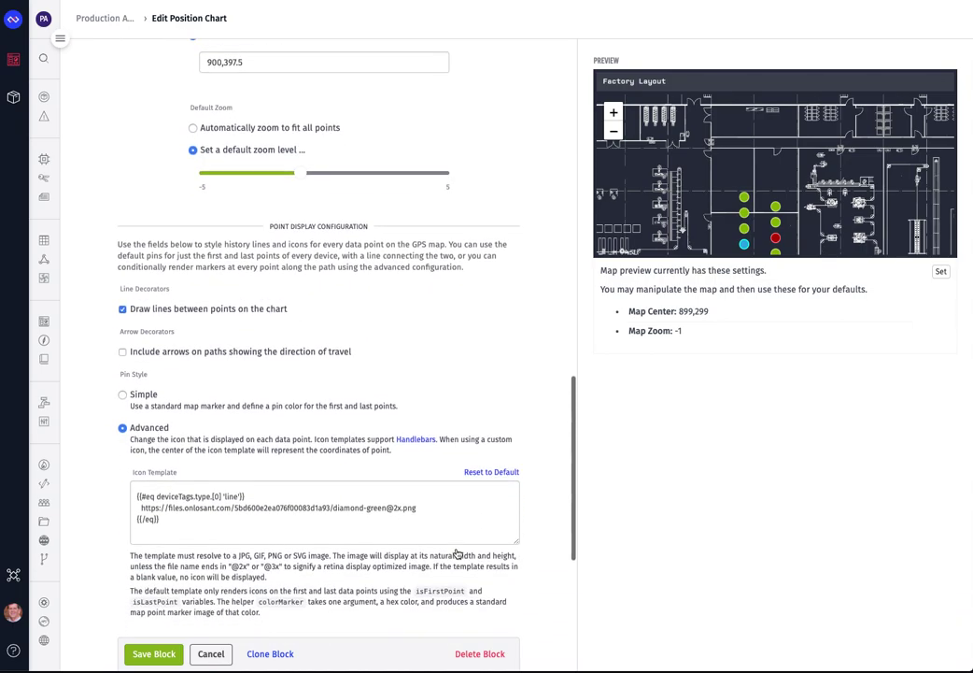
pyautogui.scroll(-1, 457, 554)
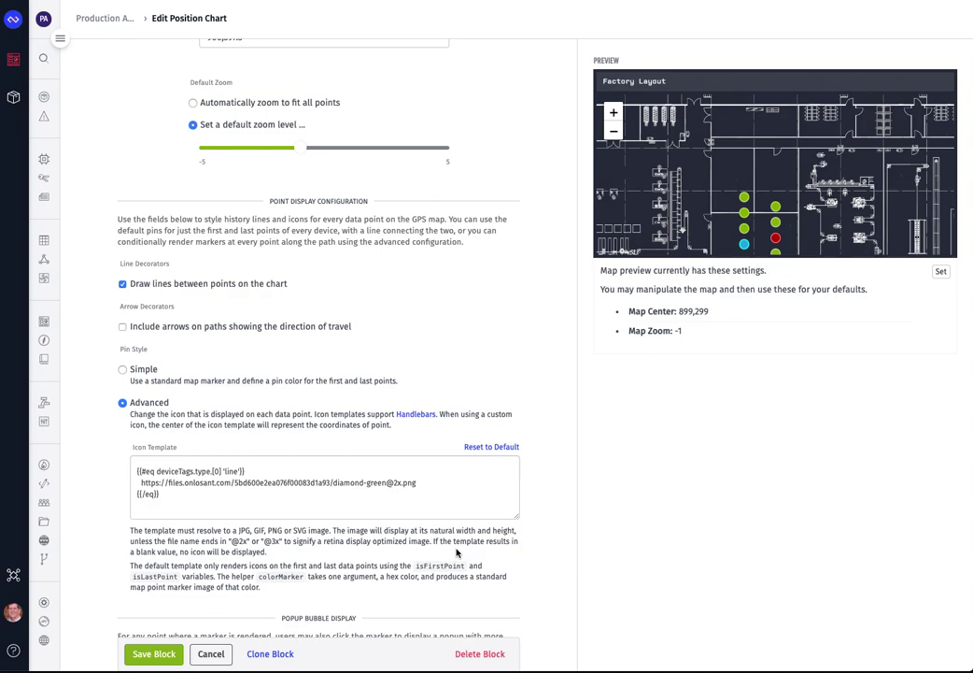
# Step: Paste currentStatus marker templates into the Icon Template: cutting green, stopped gray, notCutting blue, alarm red
pyautogui.click(439, 488)
pyautogui.hotkey('ctrl', 'v')
pyautogui.scroll(5, 440, 484)
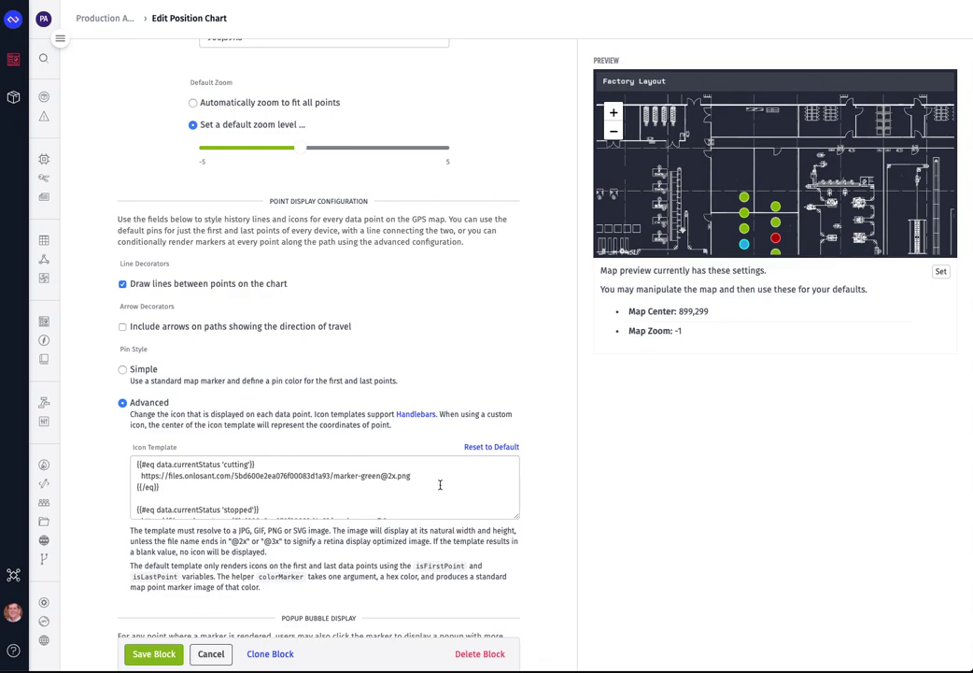
pyautogui.click(441, 479)
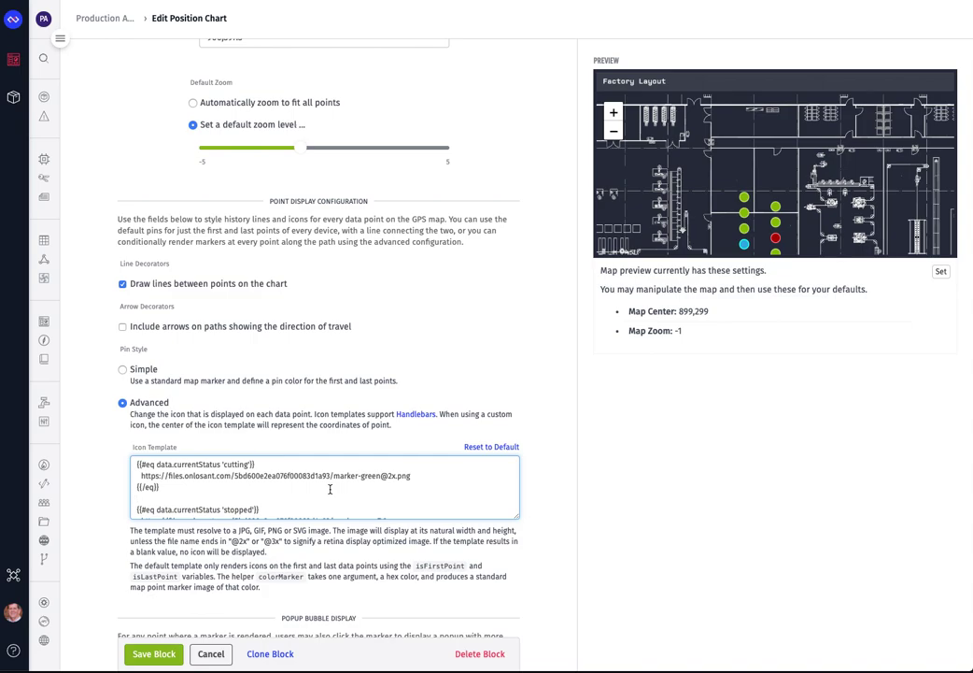
pyautogui.scroll(-3, 330, 488)
pyautogui.scroll(-2, 330, 489)
pyautogui.scroll(-2, 329, 488)
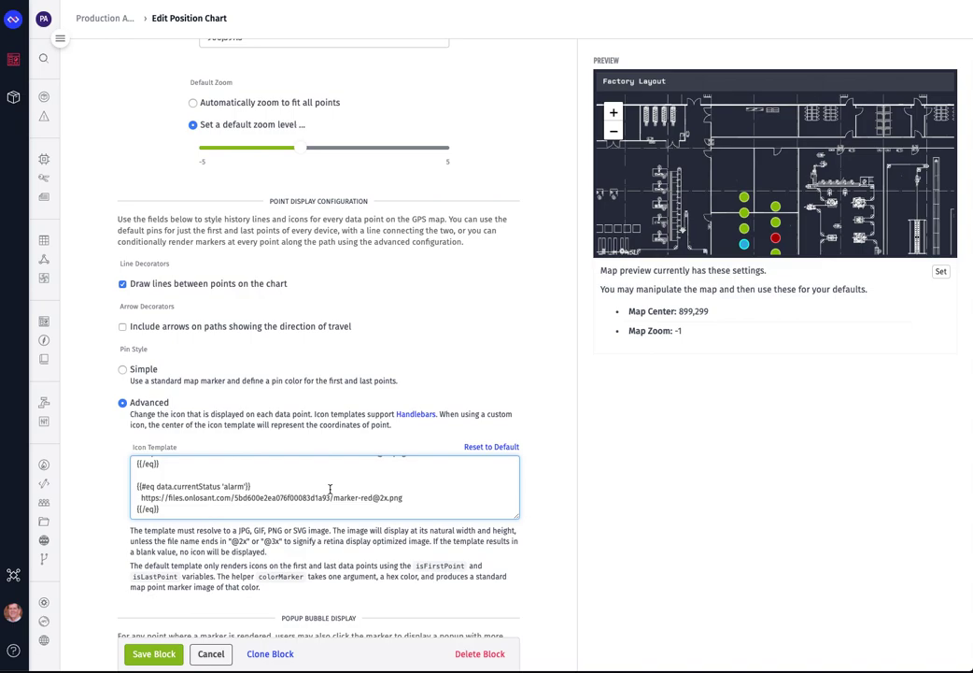
# Step: Preview the CNC 001 marker popup showing Current Status: Cutting, then review the Popup Template text
pyautogui.scroll(-2, 374, 560)
pyautogui.scroll(-3, 373, 560)
pyautogui.scroll(2, 374, 556)
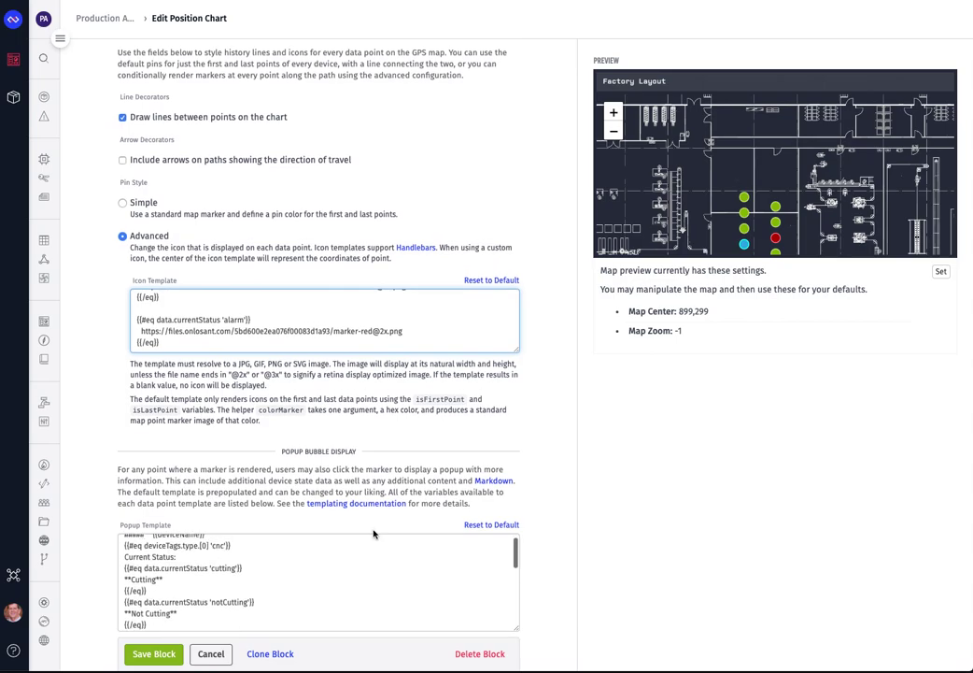
pyautogui.scroll(-4, 377, 514)
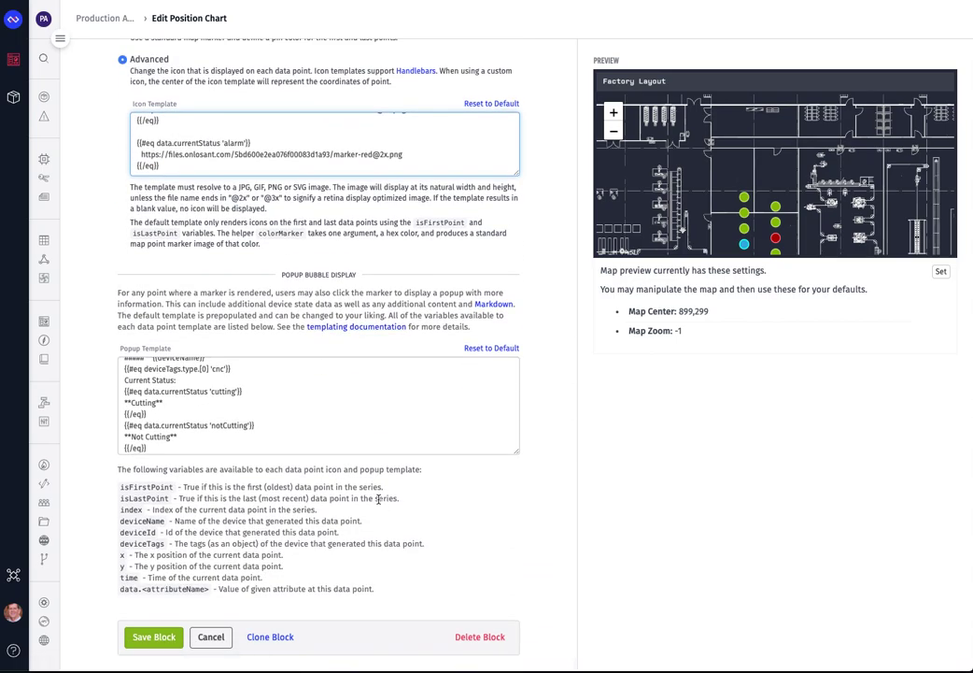
pyautogui.click(747, 202)
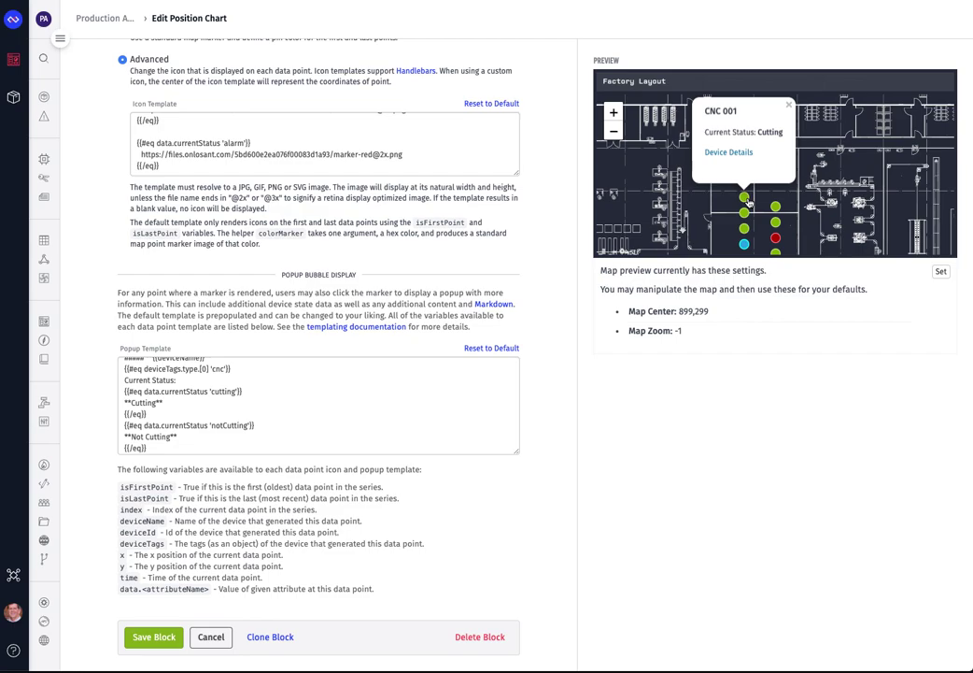
pyautogui.click(391, 405)
pyautogui.scroll(1, 391, 406)
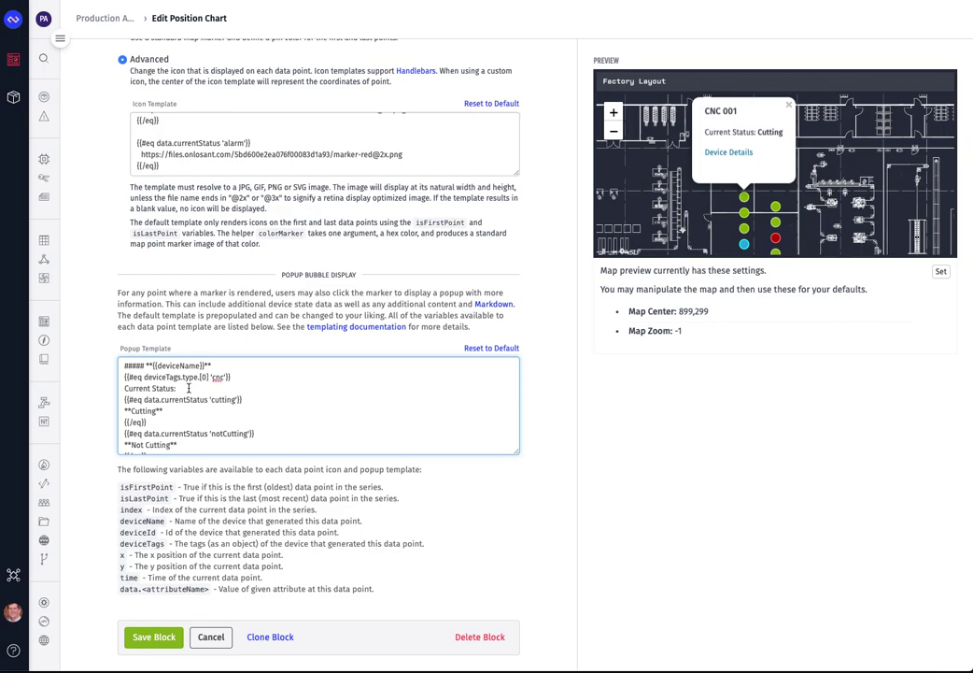
pyautogui.click(170, 408)
pyautogui.click(184, 415)
pyautogui.scroll(-2, 184, 415)
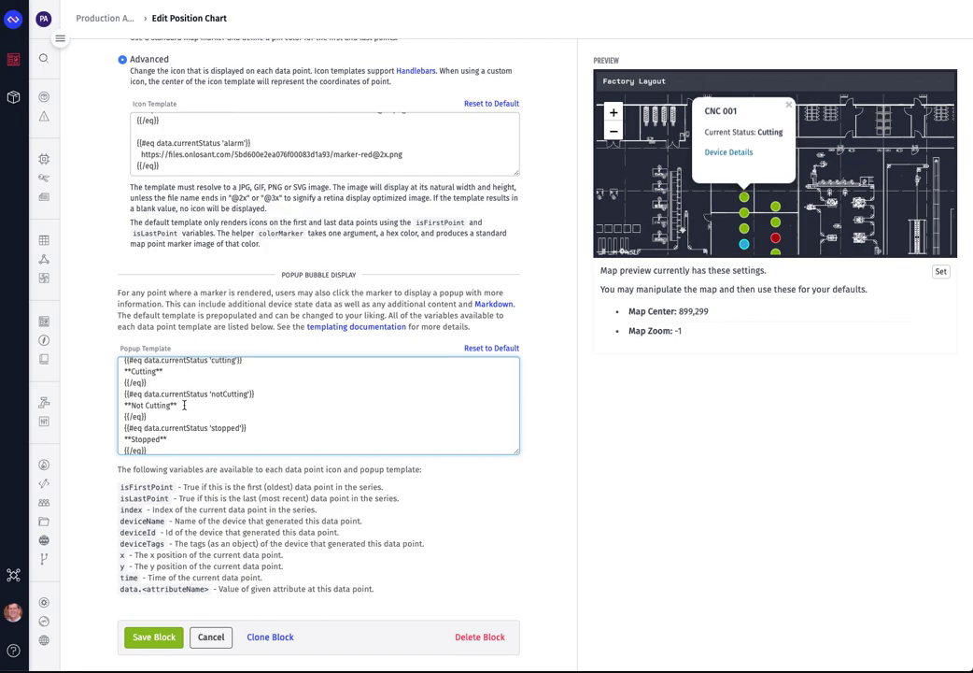
pyautogui.scroll(-3, 184, 405)
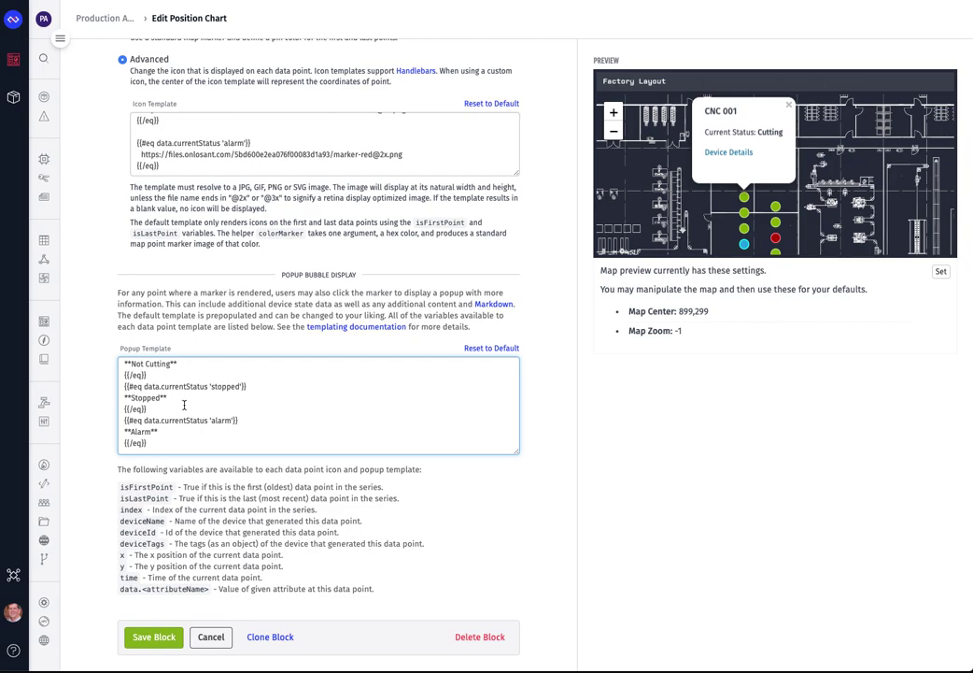
pyautogui.scroll(-3, 184, 404)
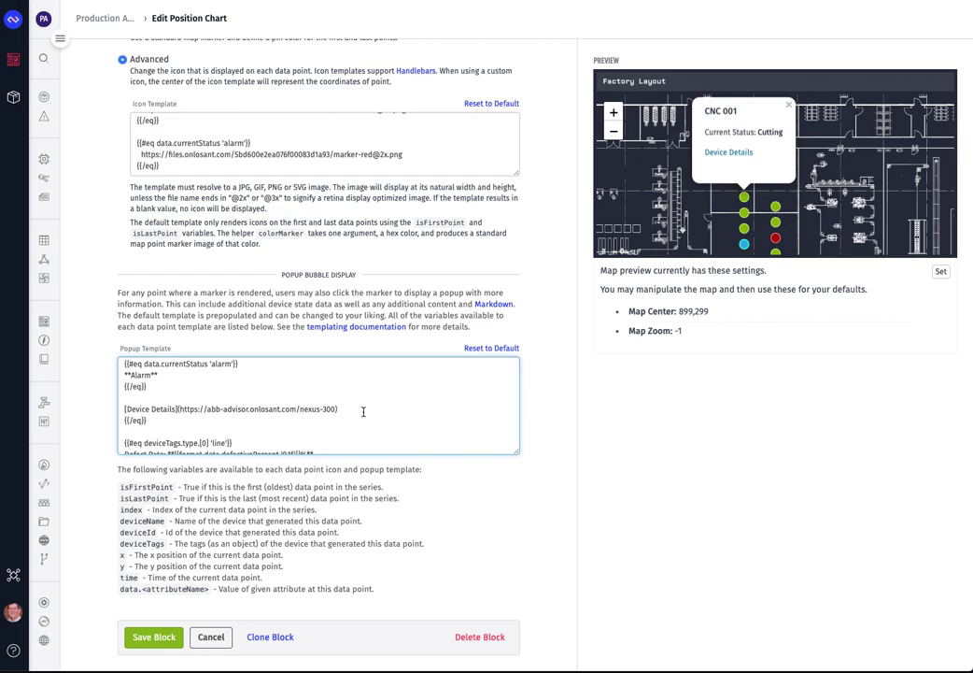
pyautogui.click(128, 411)
pyautogui.scroll(-1, 173, 423)
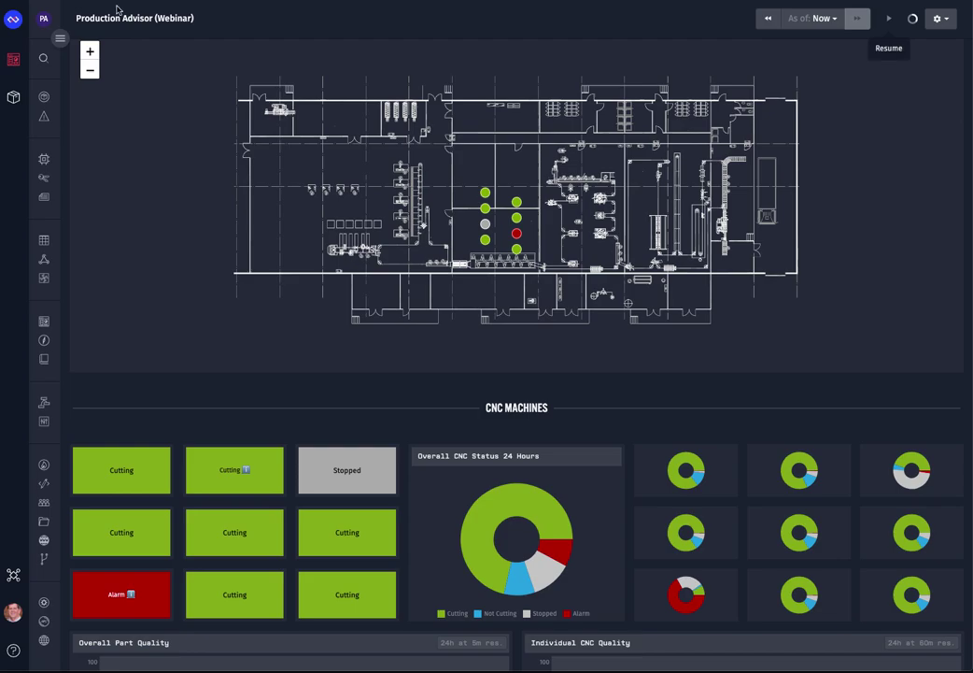
# Step: Scroll down to the Quality and Status rows with each CNC's quality chart, status donut and history bar
pyautogui.scroll(-3, 188, 243)
pyautogui.scroll(-2, 187, 243)
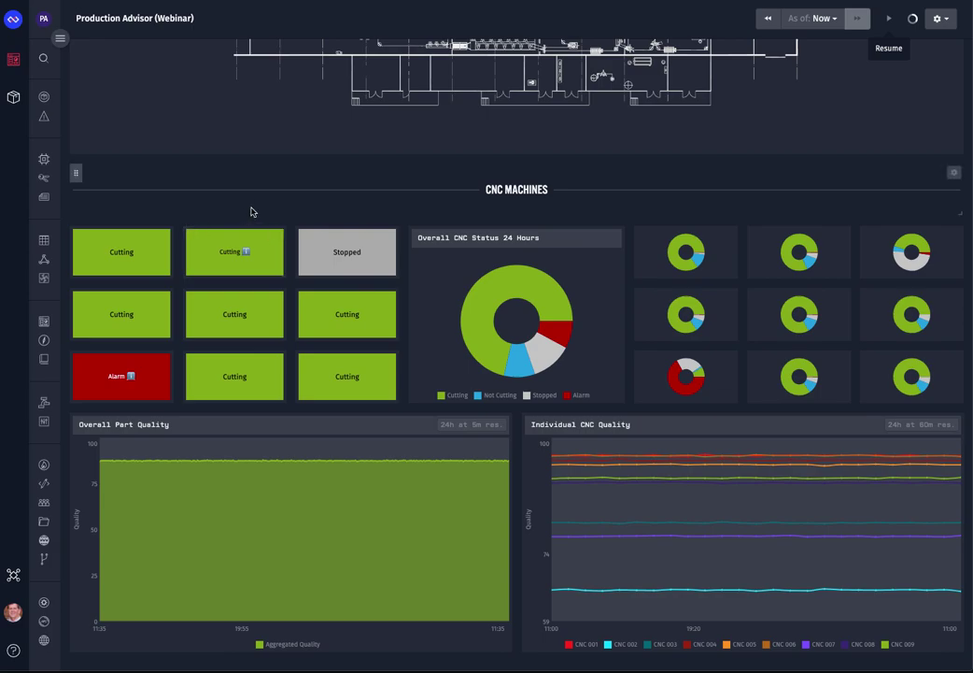
pyautogui.scroll(-1, 250, 210)
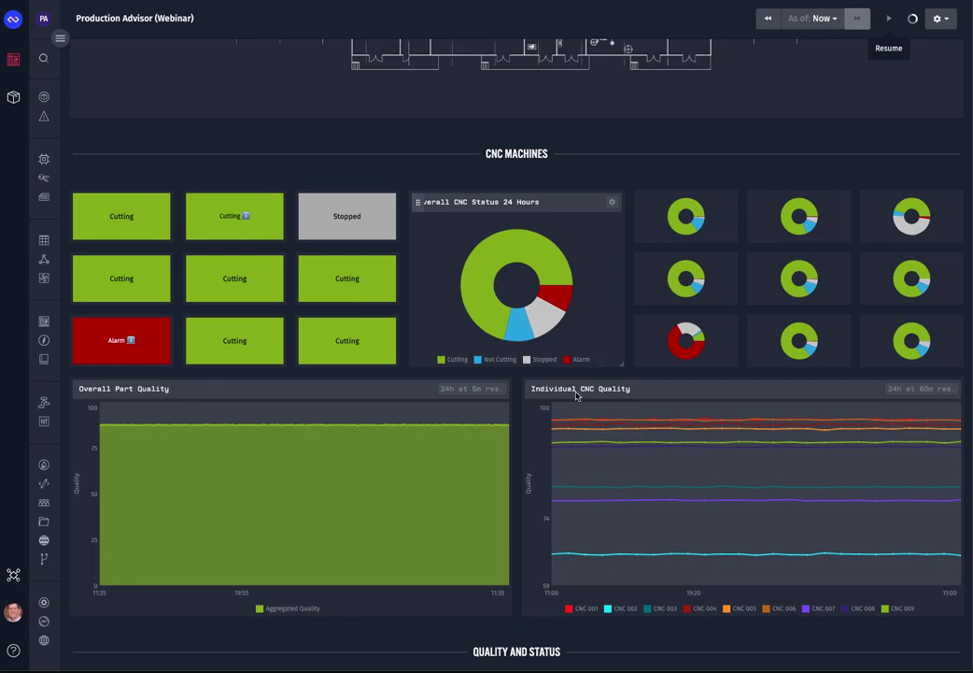
pyautogui.scroll(-1, 524, 464)
pyautogui.scroll(-3, 522, 464)
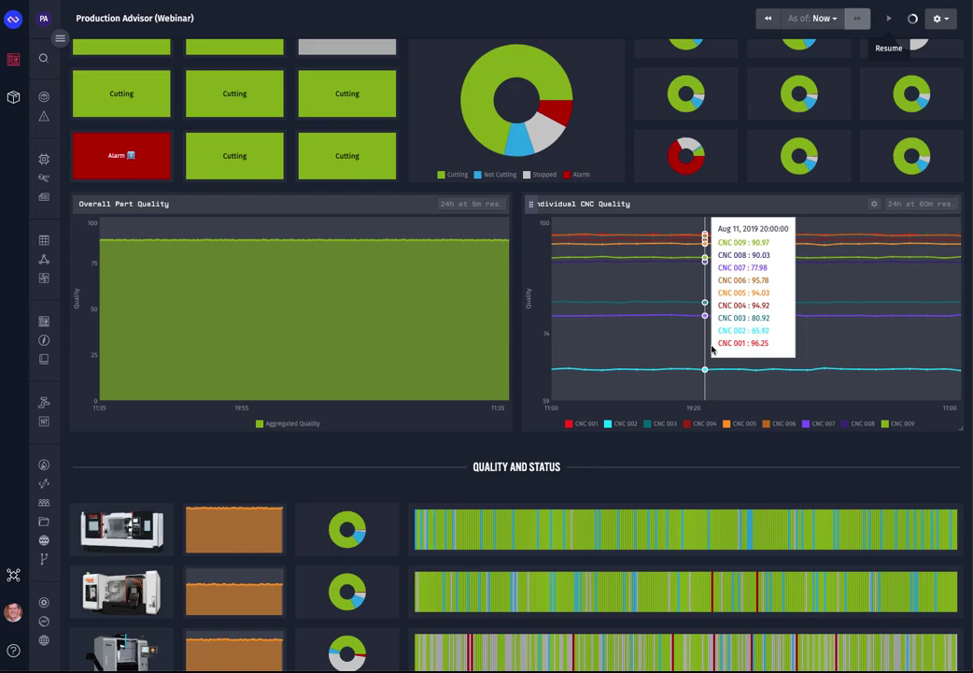
pyautogui.scroll(-3, 565, 487)
pyautogui.scroll(-2, 564, 486)
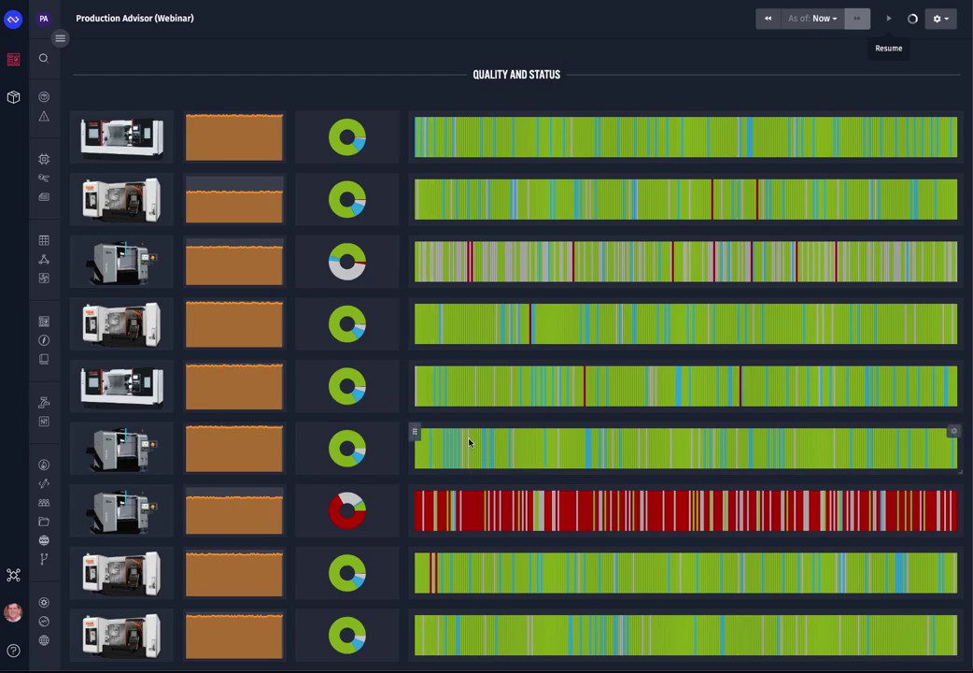
pyautogui.scroll(-1, 462, 428)
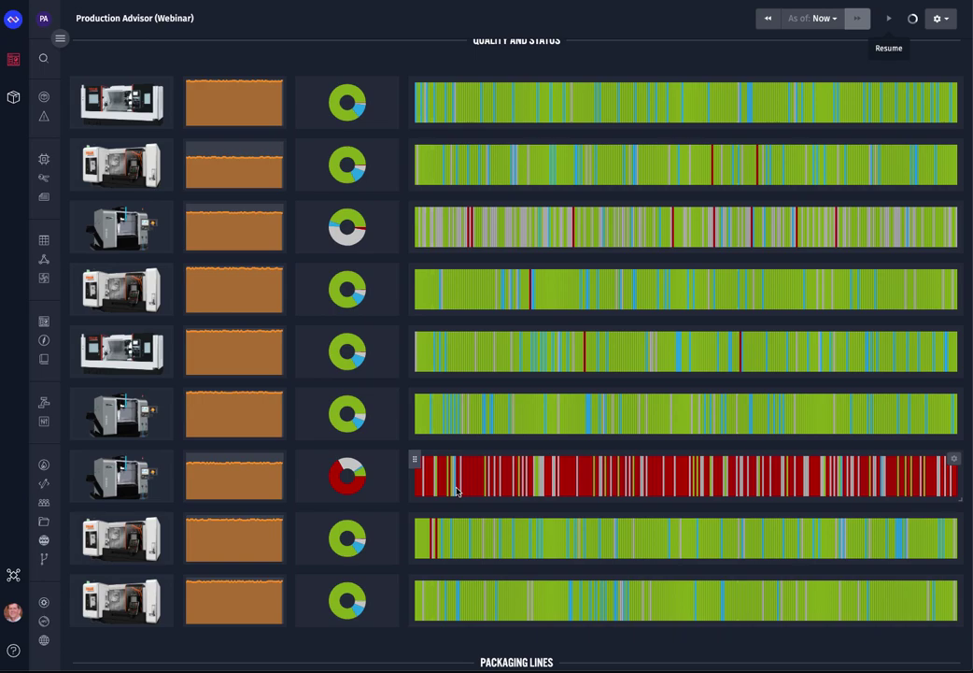
pyautogui.moveTo(457, 490)
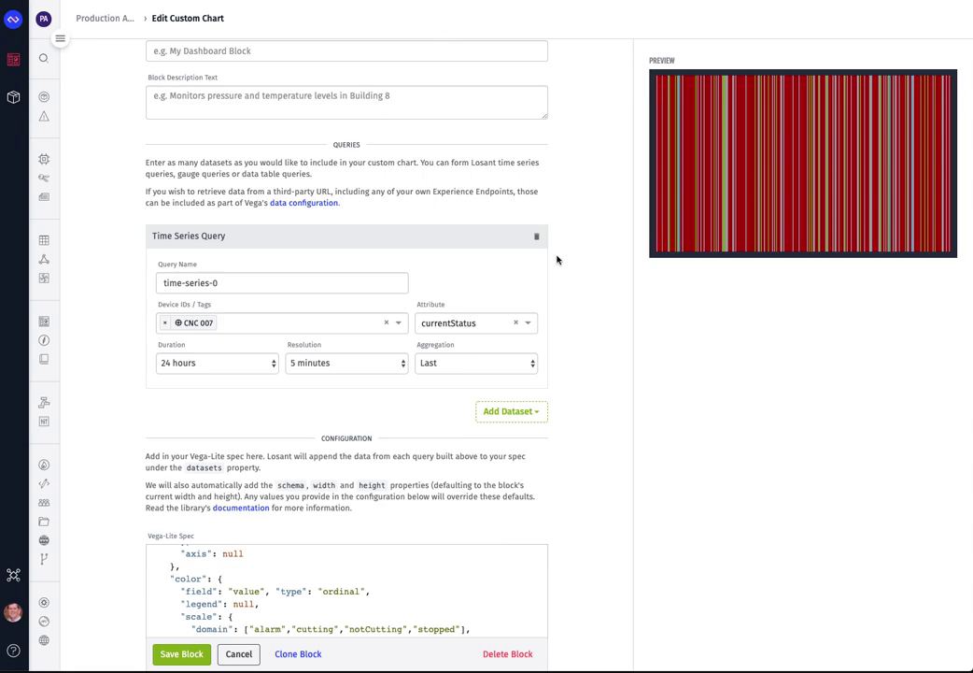
# Step: Review CNC 007's Vega-Lite spec coloring alarm red, cutting green, notCutting blue and stopped gray
pyautogui.scroll(2, 557, 259)
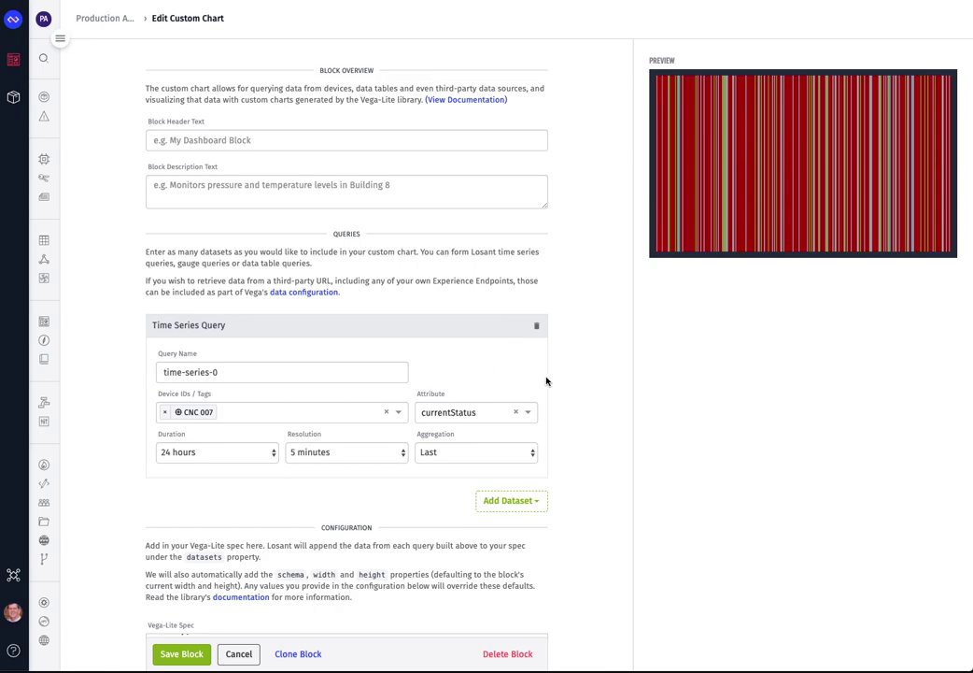
pyautogui.scroll(-3, 585, 428)
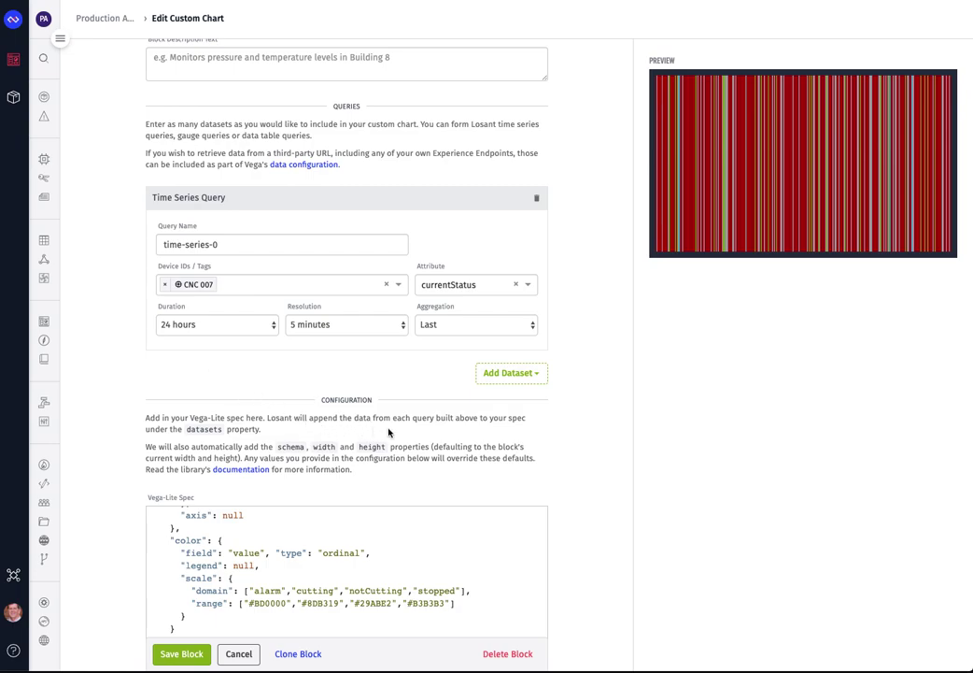
pyautogui.scroll(-3, 389, 430)
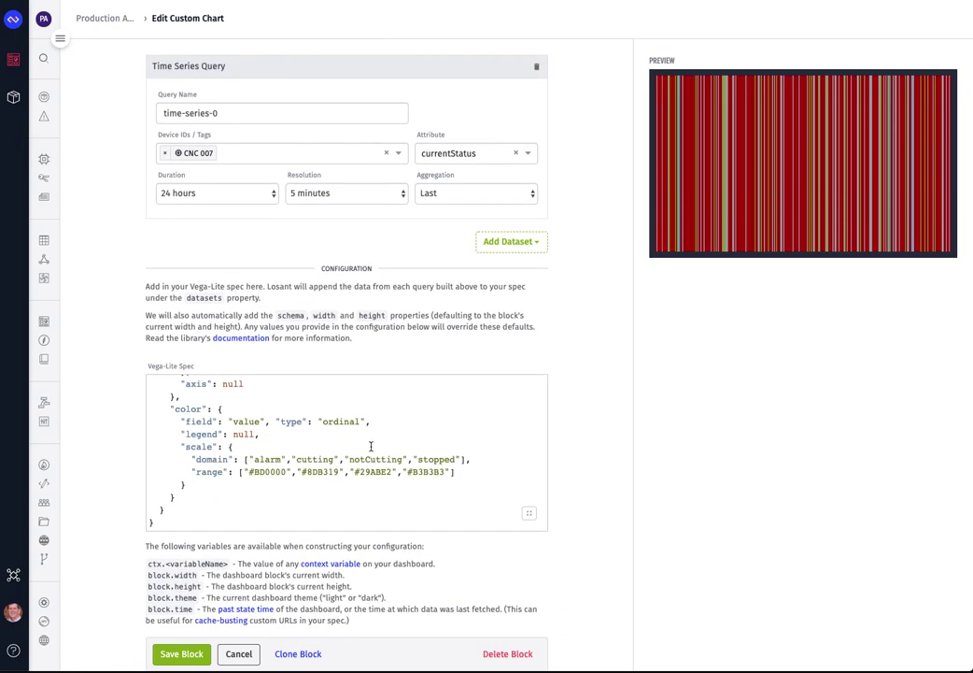
pyautogui.scroll(3, 372, 447)
pyautogui.scroll(15, 370, 446)
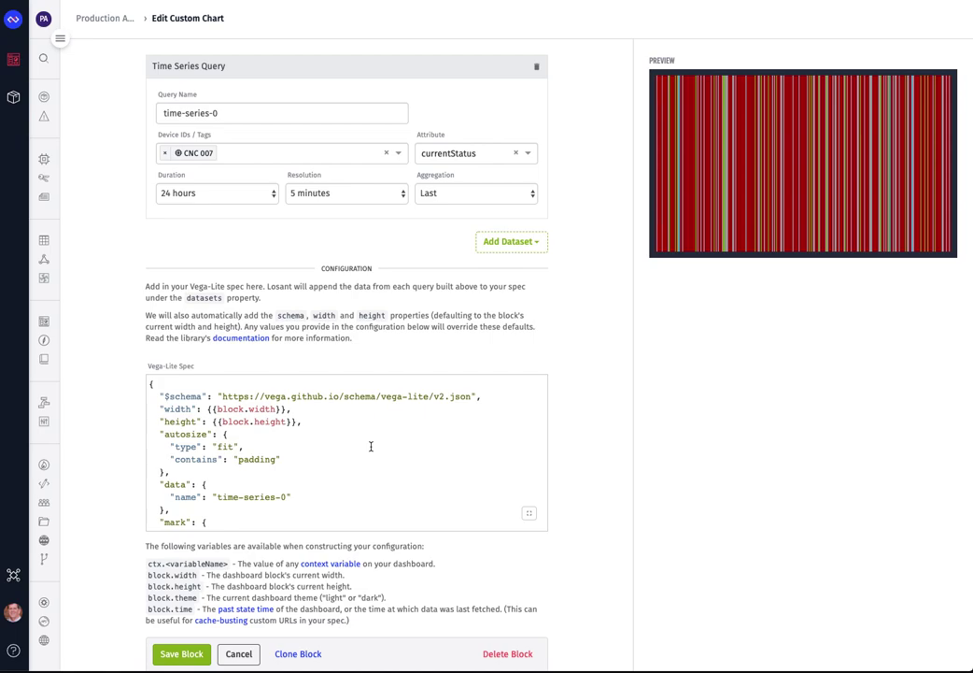
pyautogui.scroll(-3, 370, 447)
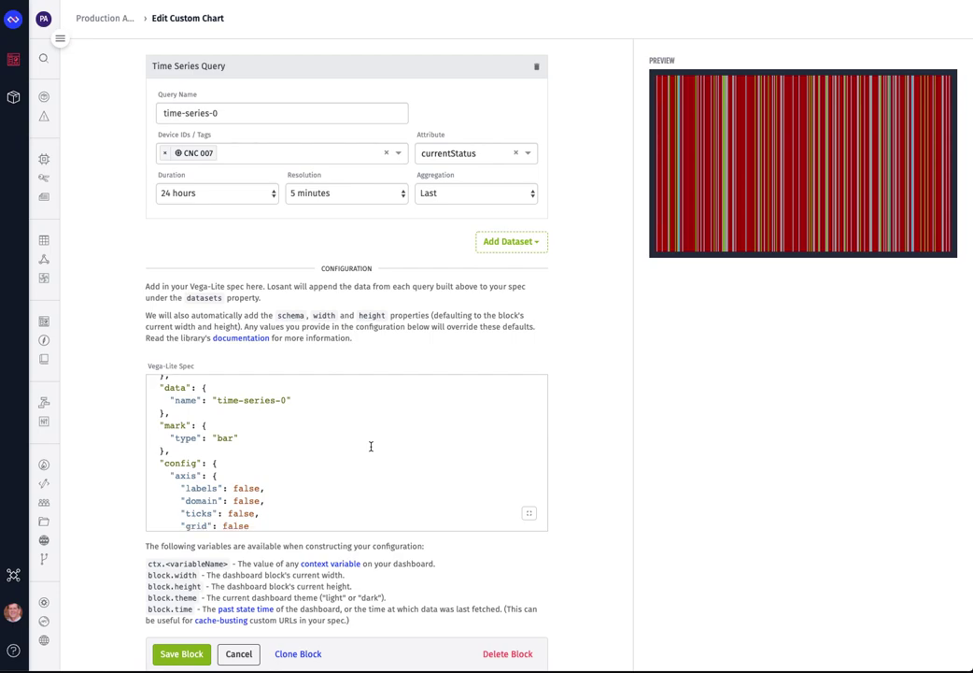
pyautogui.scroll(-3, 370, 447)
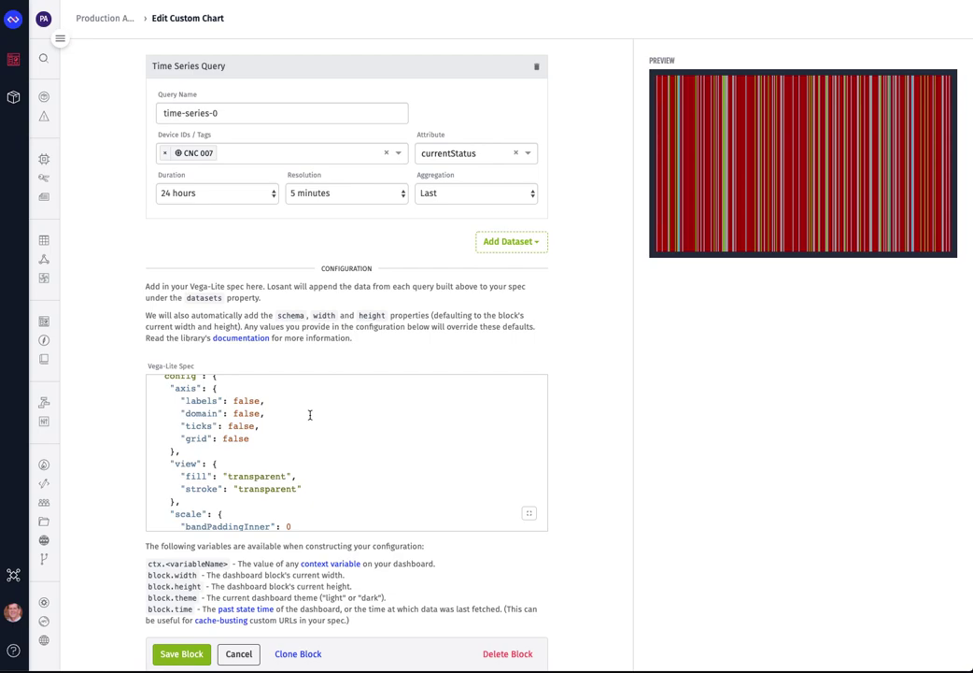
pyautogui.scroll(-4, 310, 415)
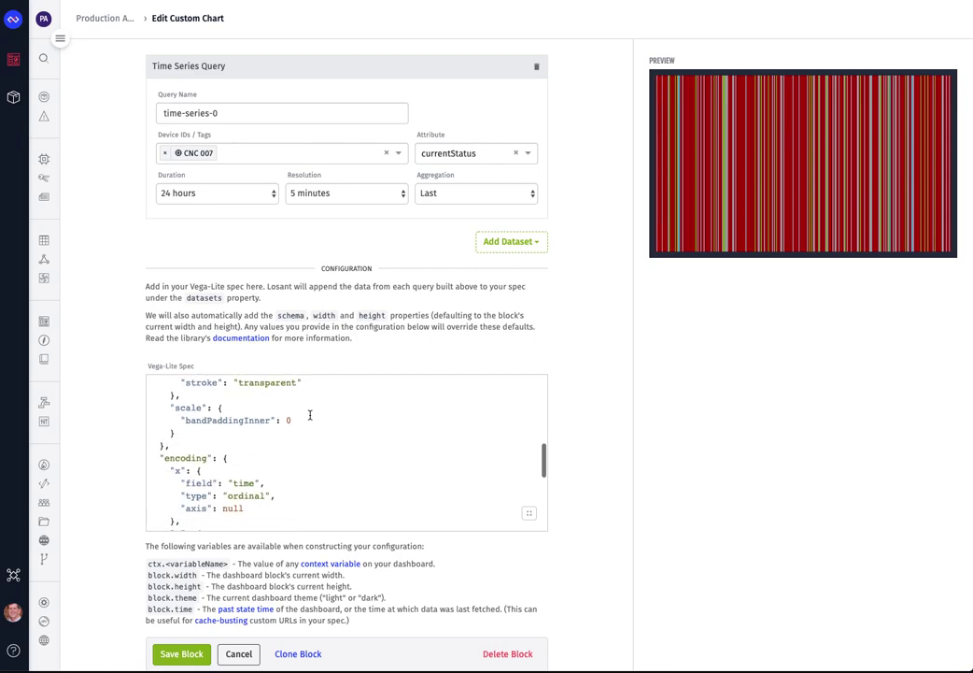
pyautogui.scroll(-3, 310, 415)
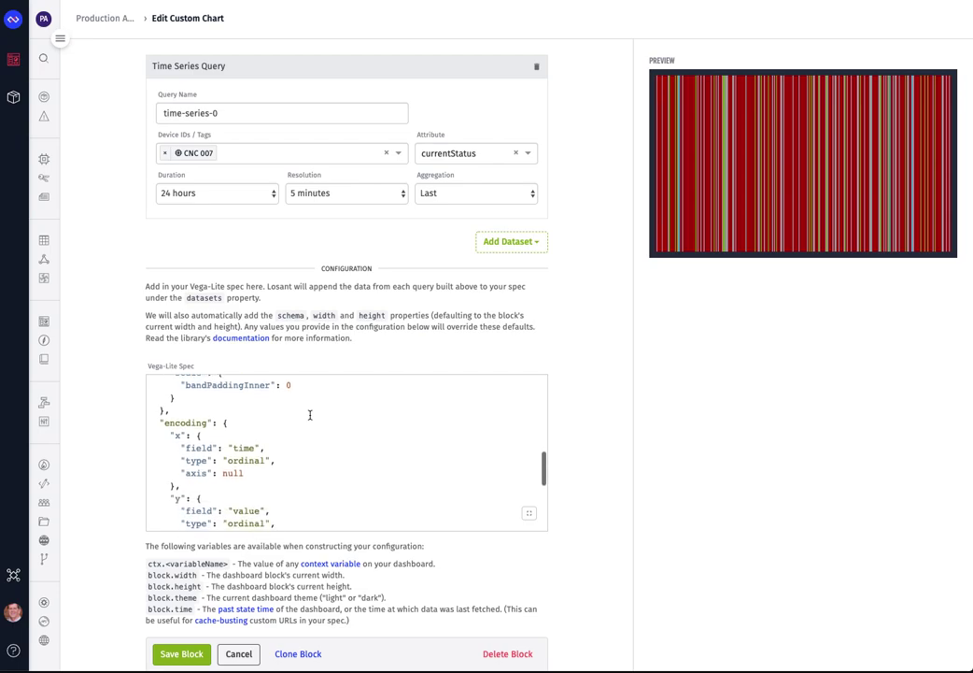
pyautogui.scroll(-3, 310, 415)
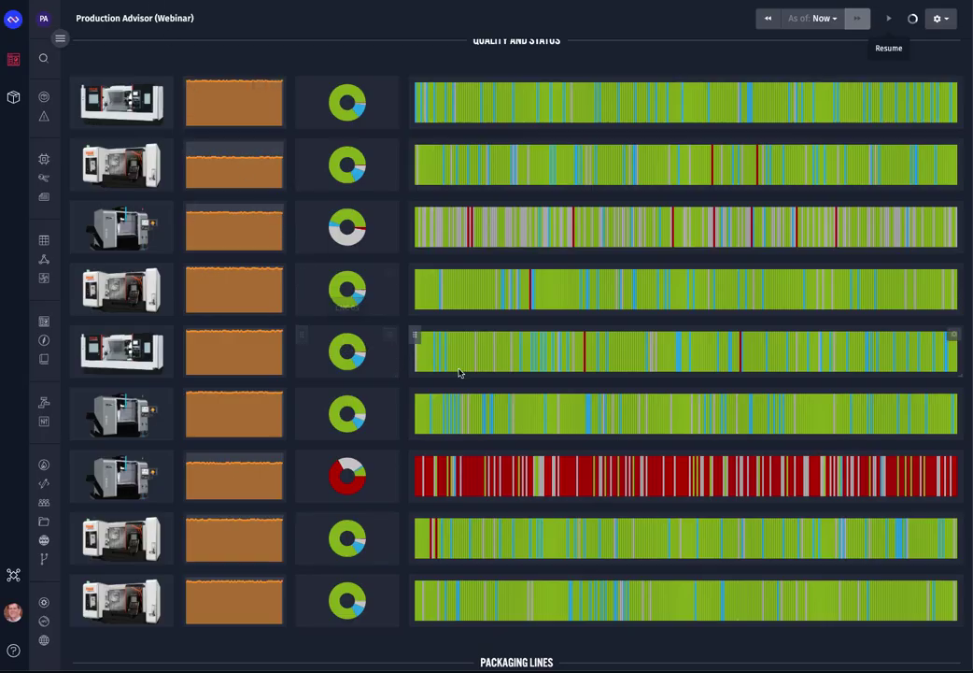
# Step: Scroll the Production Advisor dashboard back up to the Factory Layout and CNC machine status
pyautogui.scroll(-3, 463, 436)
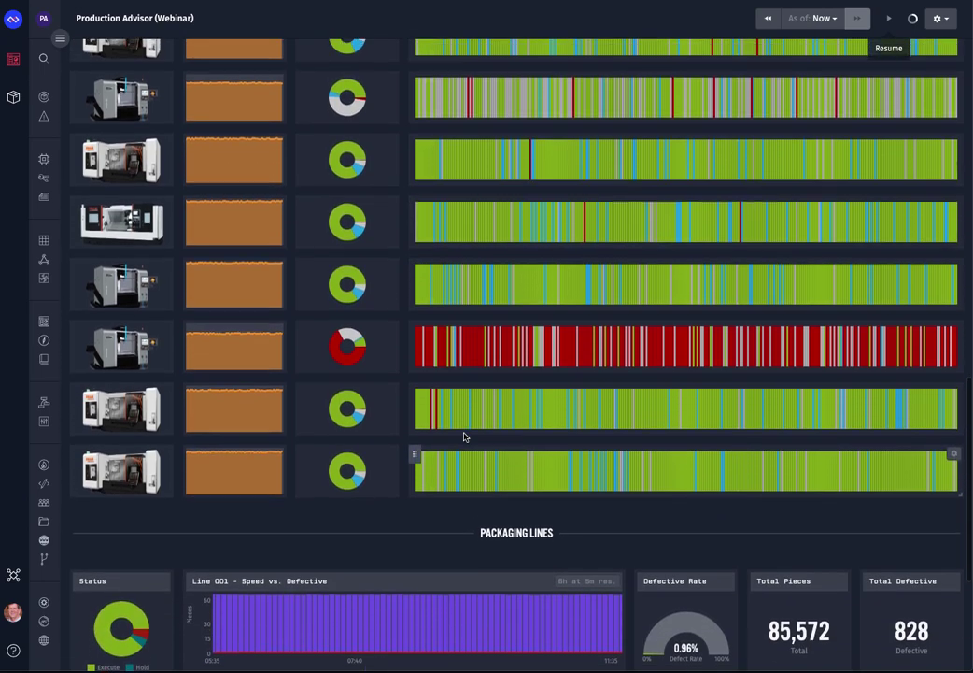
pyautogui.scroll(4, 464, 436)
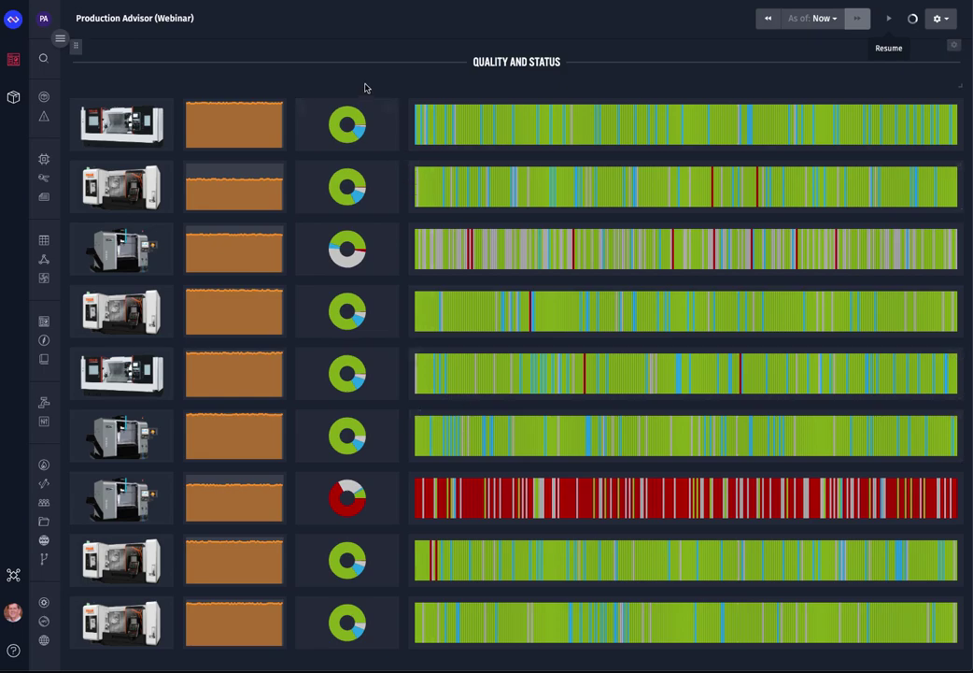
pyautogui.scroll(10, 365, 87)
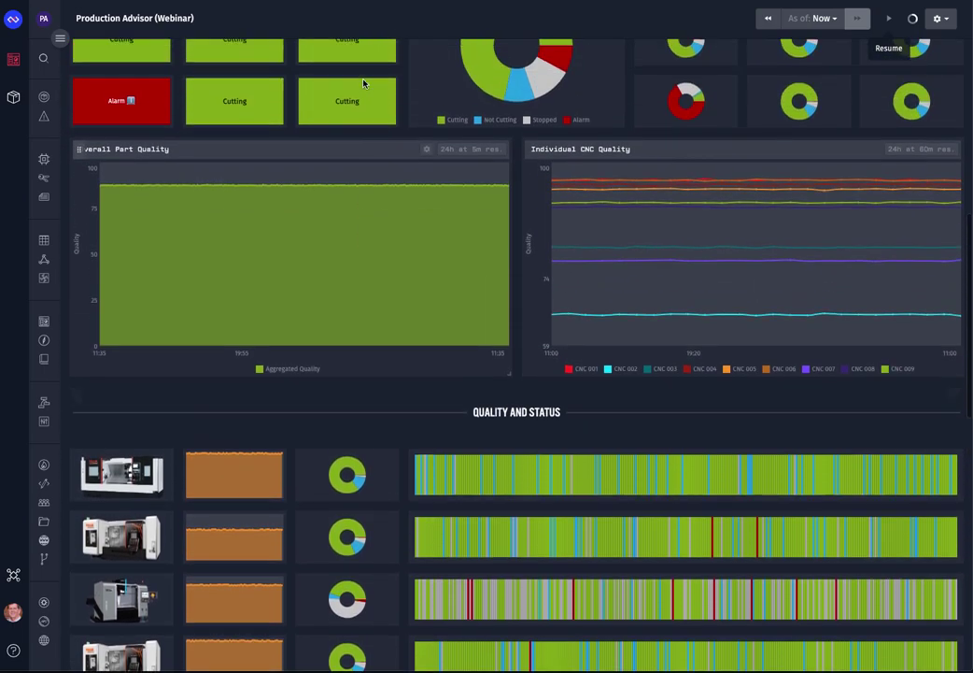
pyautogui.scroll(12, 364, 82)
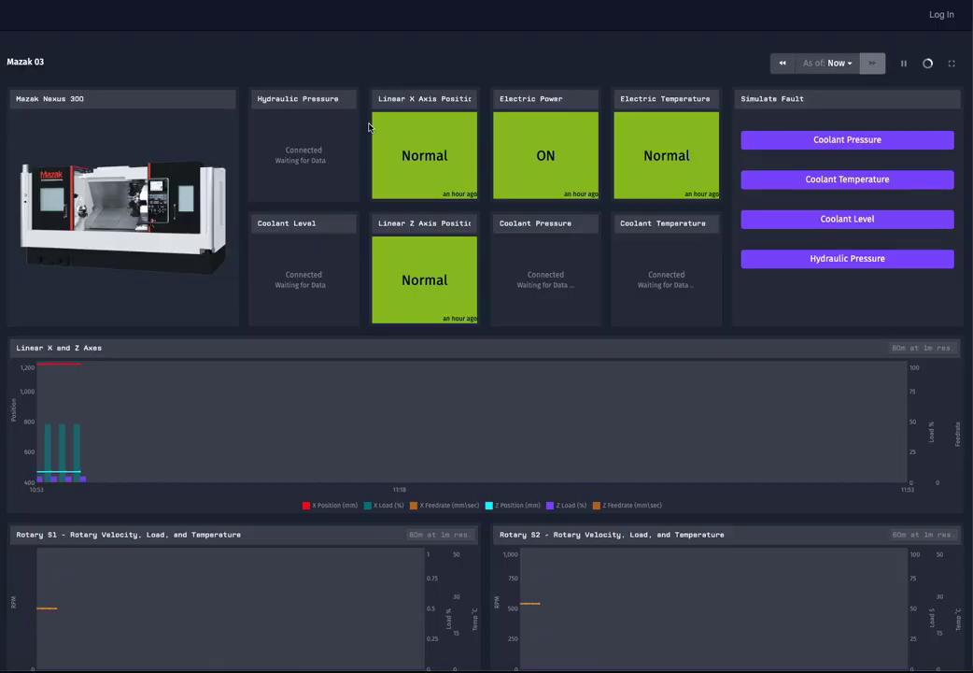
# Step: Scroll through the Mazak 03 dashboard's sensor tiles, axis charts and fault simulation options
pyautogui.scroll(-1, 319, 283)
pyautogui.scroll(1, 319, 283)
pyautogui.scroll(-1, 444, 292)
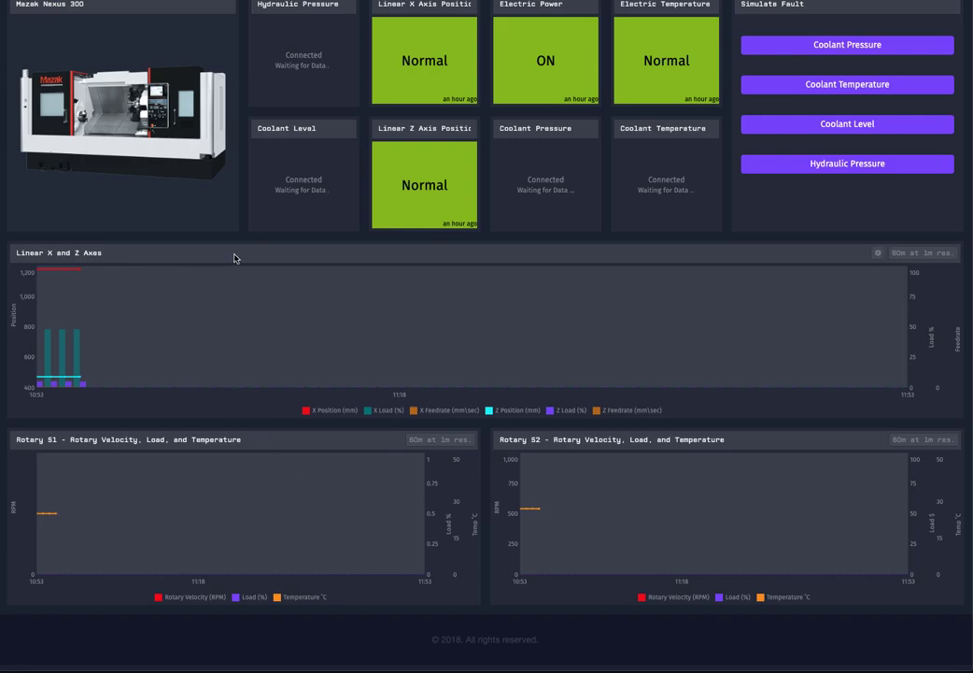
pyautogui.scroll(2, 235, 255)
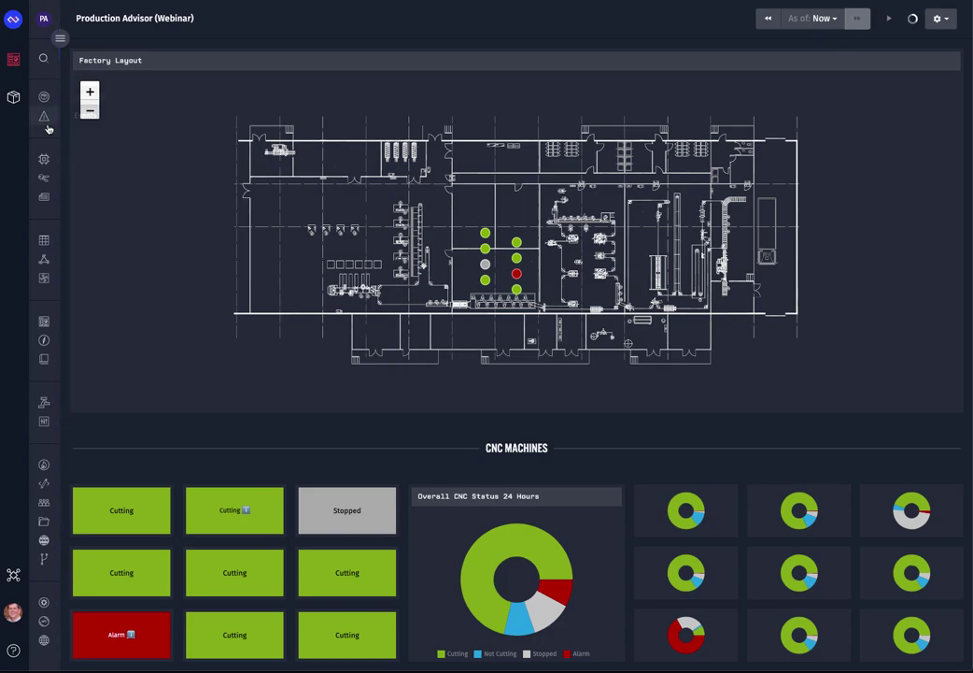
# Step: Open the Devices list showing CNC 001–009 and Line 1–3
pyautogui.click(42, 161)
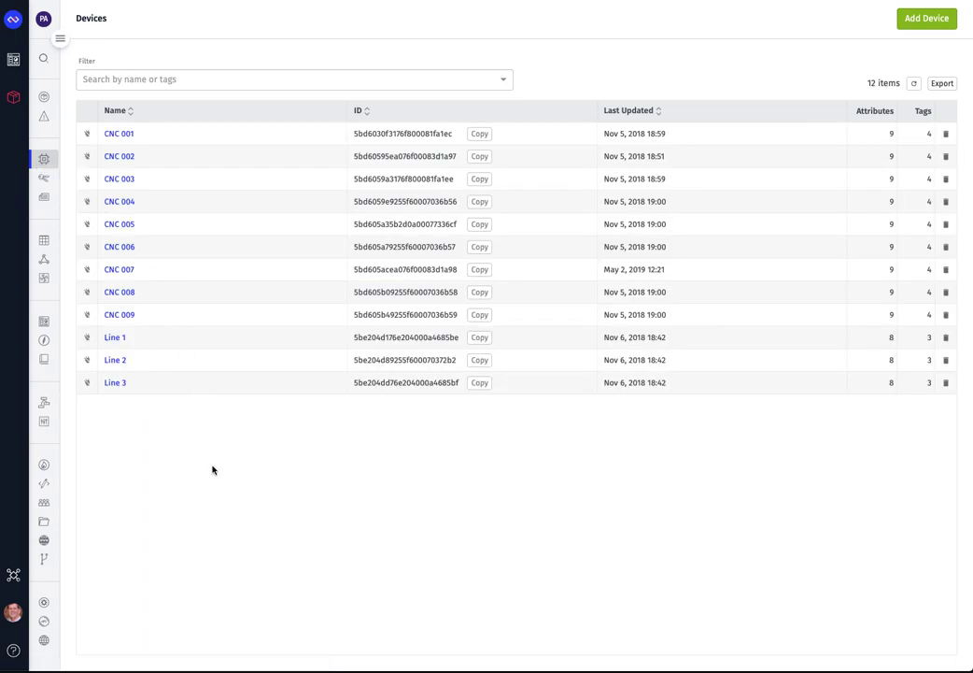
pyautogui.click(119, 293)
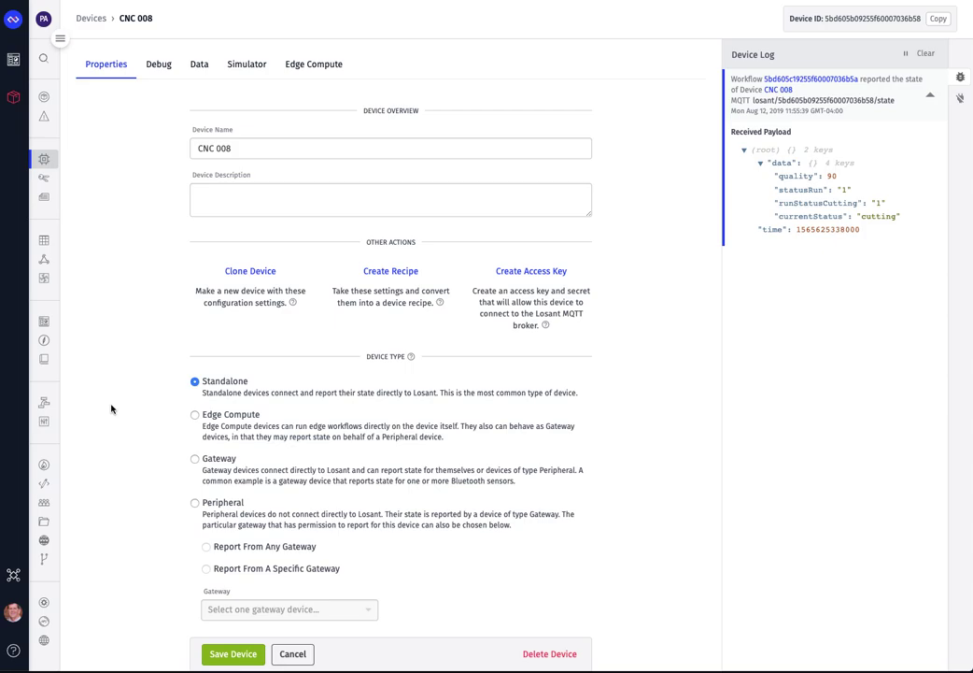
pyautogui.scroll(-3, 112, 406)
pyautogui.scroll(-3, 112, 408)
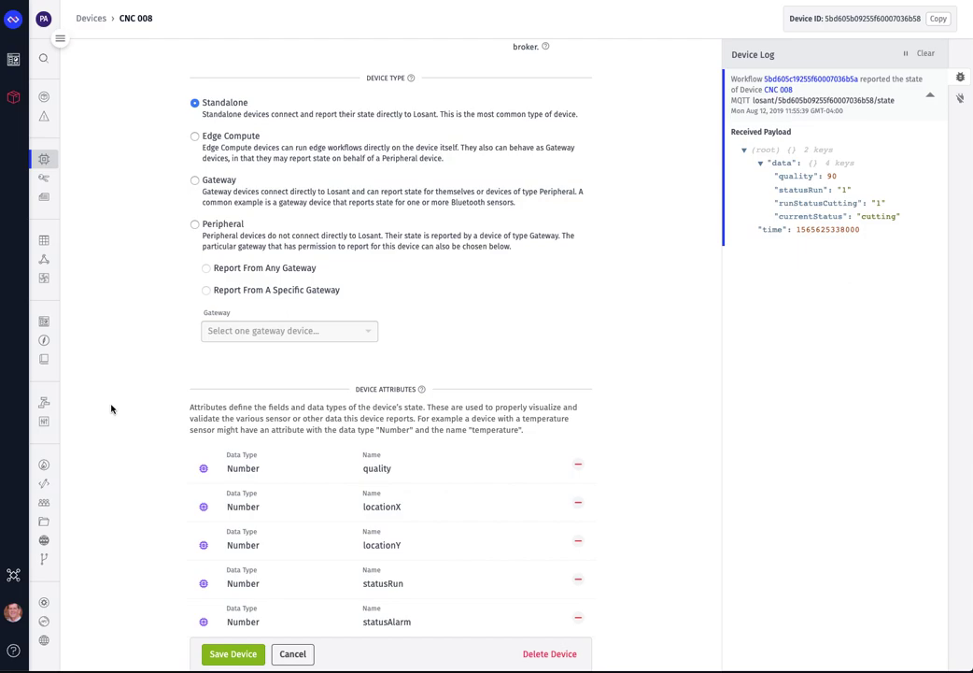
pyautogui.scroll(-6, 112, 408)
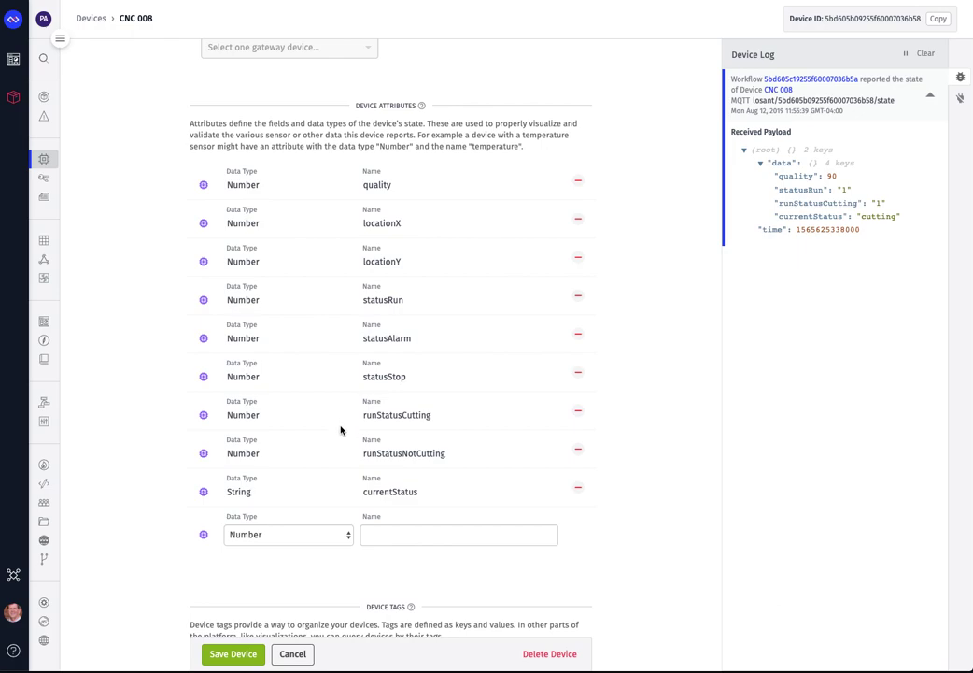
pyautogui.scroll(-4, 341, 430)
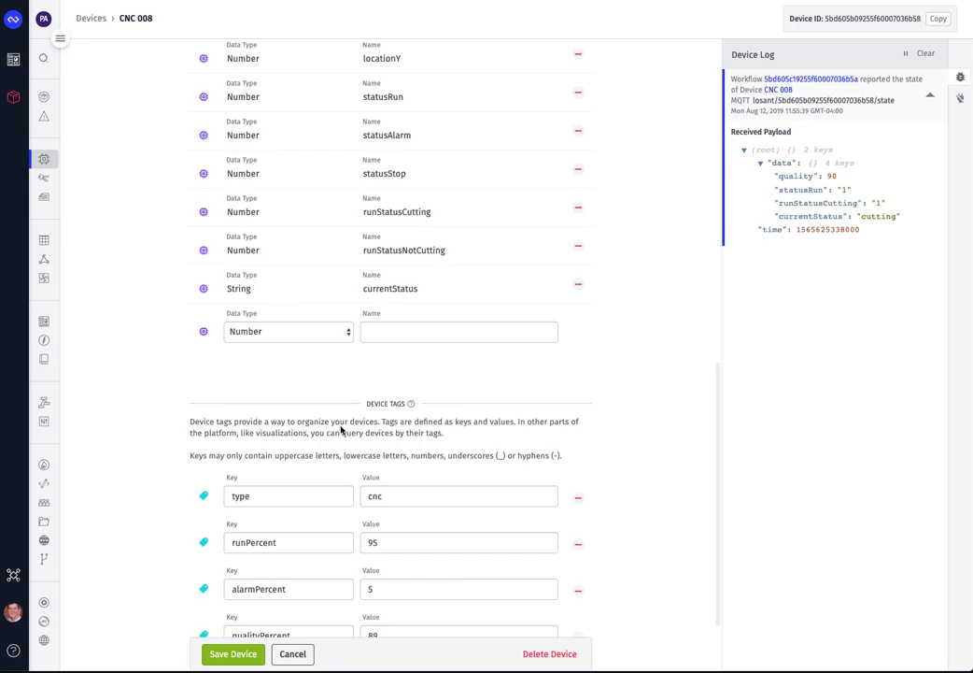
pyautogui.scroll(-2, 149, 452)
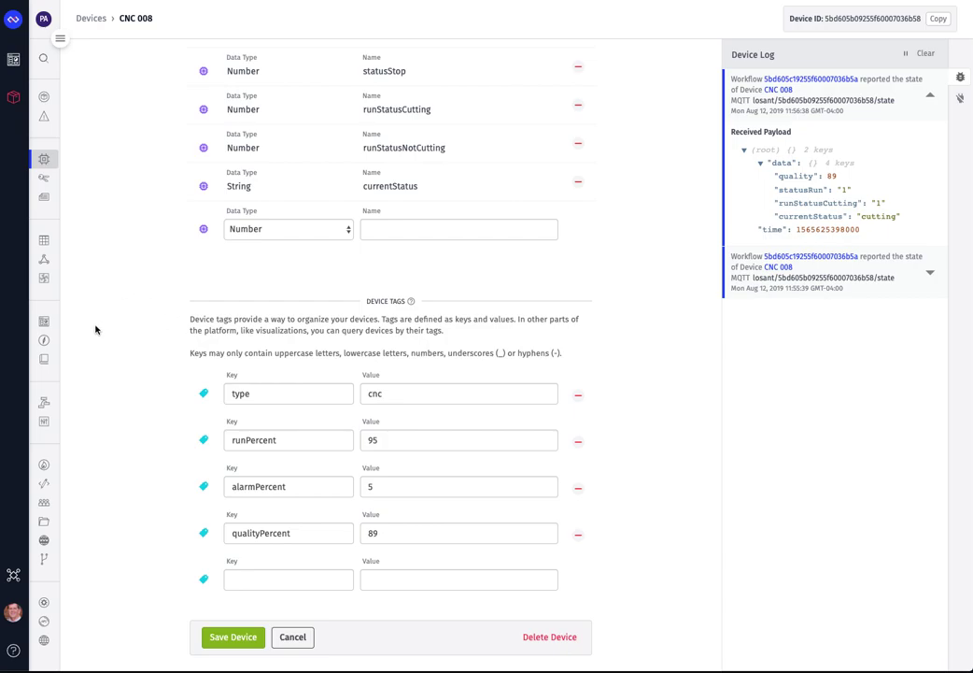
# Step: Open the Workflows page and review its six workflows, including CNC Simulator and Management Notifications
pyautogui.click(41, 406)
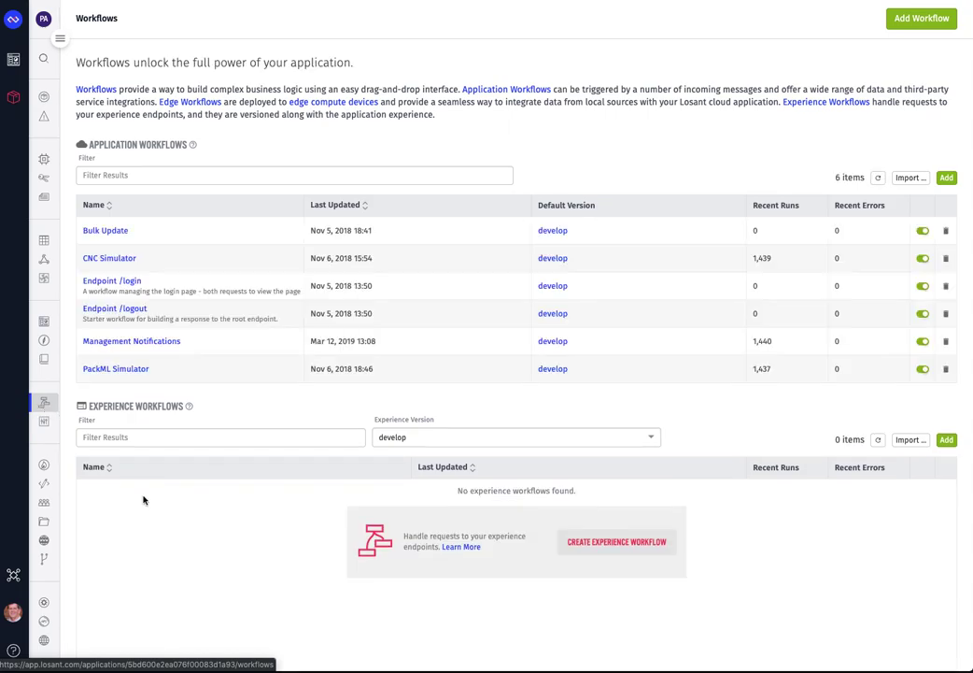
pyautogui.scroll(-3, 151, 556)
pyautogui.scroll(2, 153, 556)
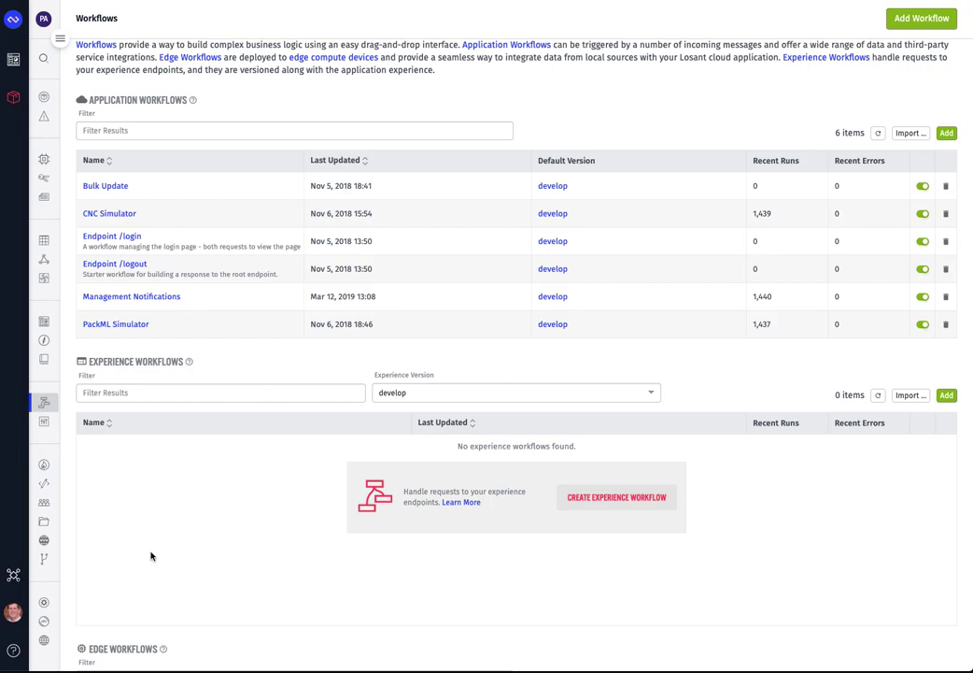
# Step: Open Management Notifications with the settings panel hidden and show the Timer's 1-minute interval
pyautogui.click(132, 296)
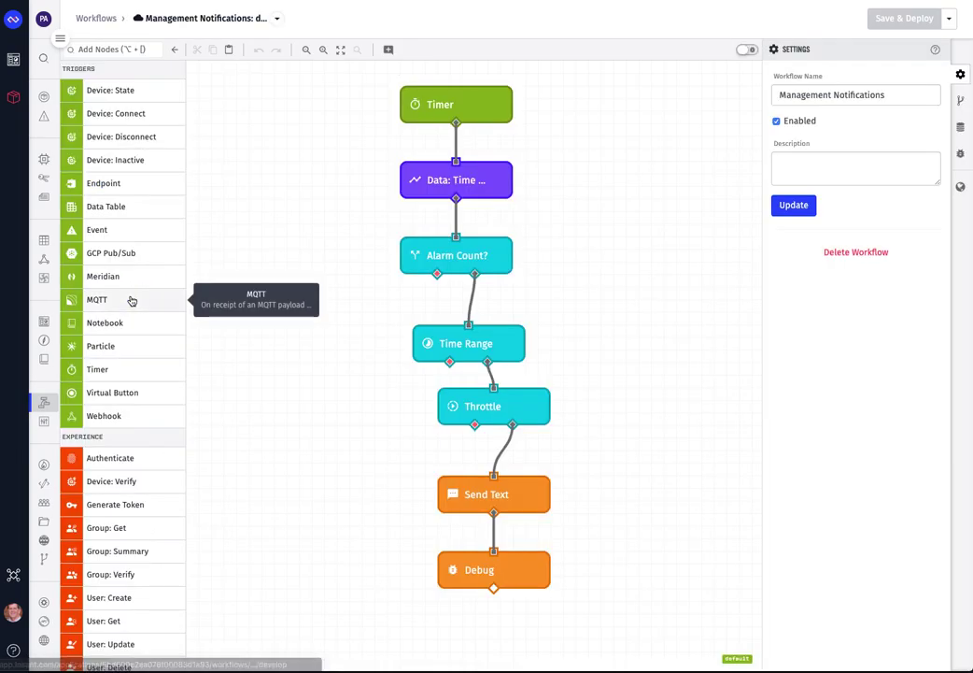
pyautogui.click(963, 76)
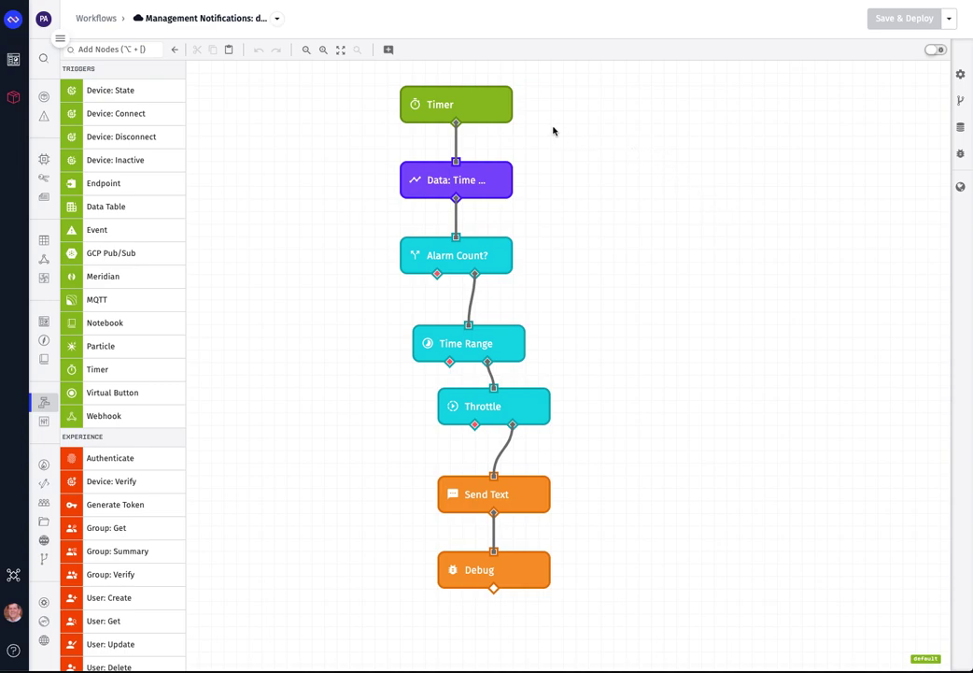
pyautogui.click(478, 109)
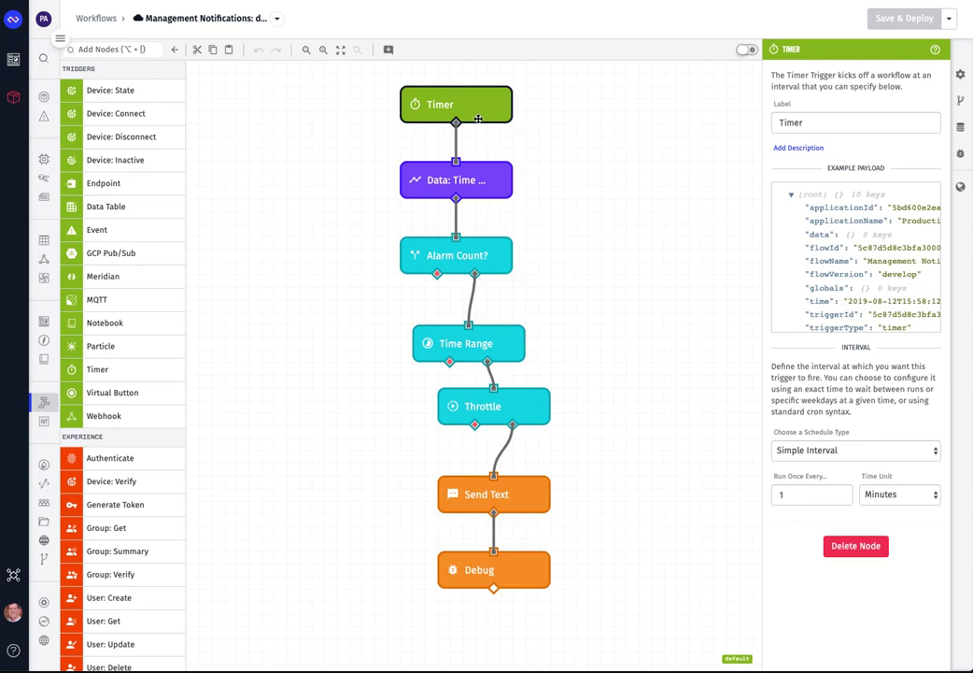
# Step: Inspect the Data: Time Series node settings in a widened panel, then deselect to see the full chain
pyautogui.click(473, 182)
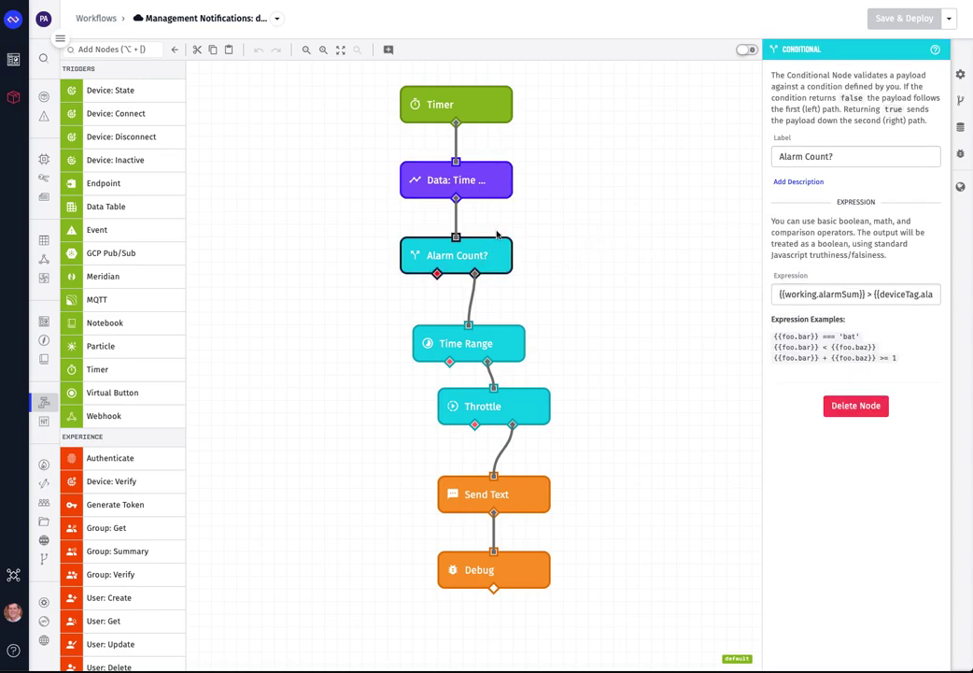
pyautogui.moveTo(762, 262); pyautogui.dragTo(698, 268)
pyautogui.click(579, 264)
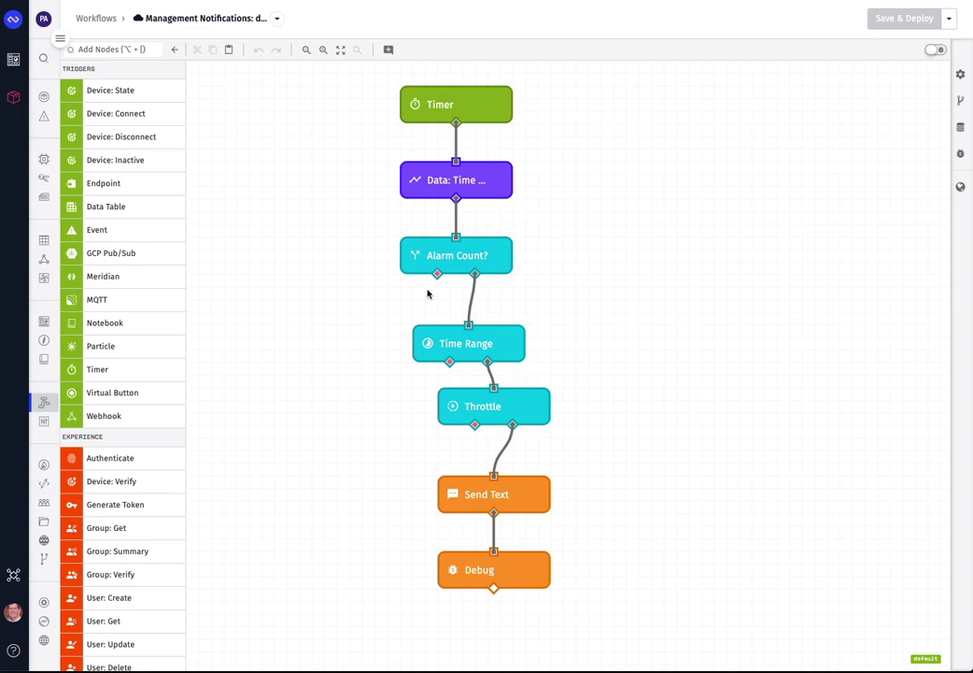
# Step: Inspect the Time Range node (18:00–06:00 America/New_York) and the Throttle node (12 per hour, one SMS per 300 s)
pyautogui.click(486, 344)
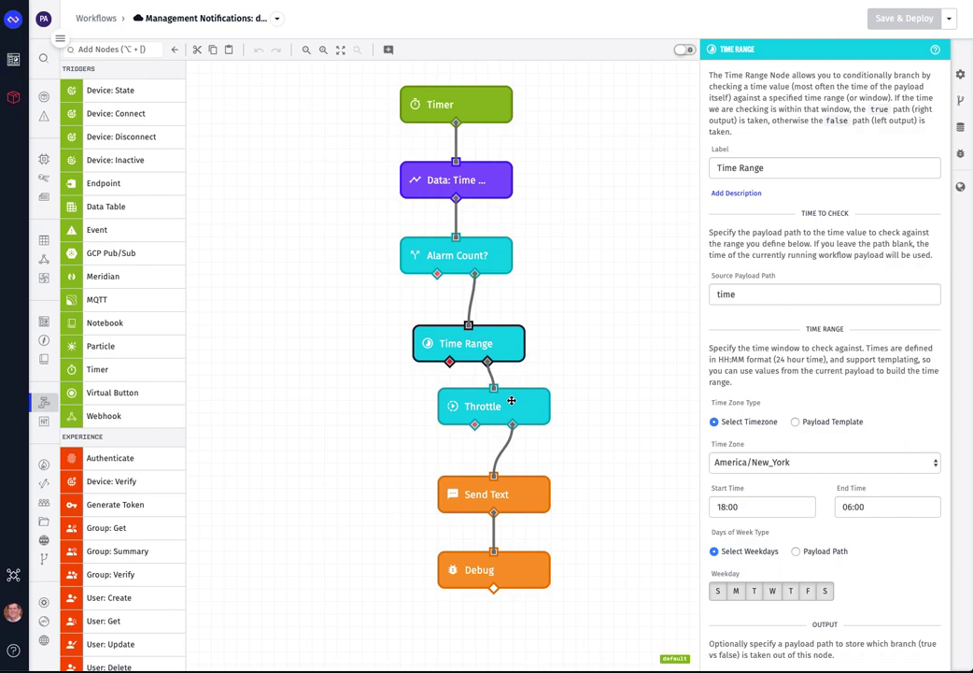
pyautogui.click(511, 399)
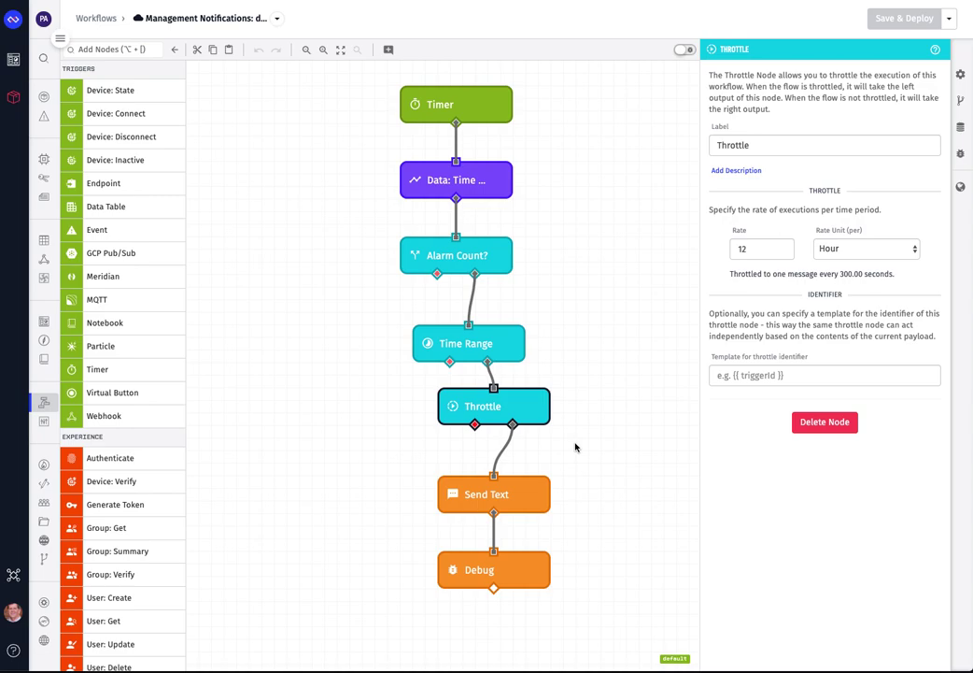
# Step: Review the Send Text node's phone number and its '{{device.name}} has crossed the Alarm Limit in the last hour.' message
pyautogui.click(518, 496)
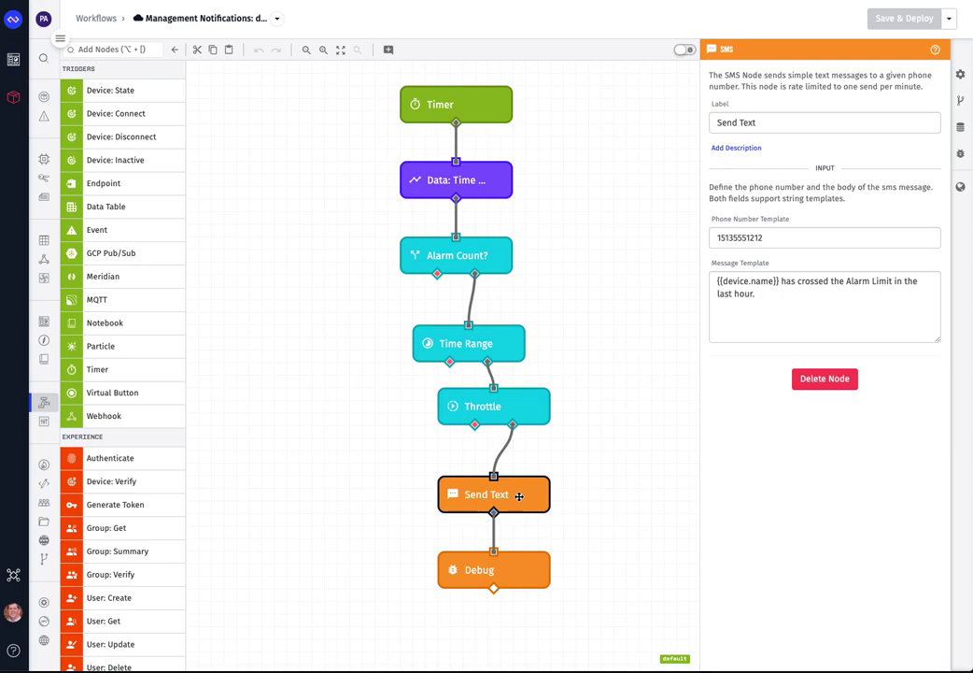
pyautogui.click(784, 241)
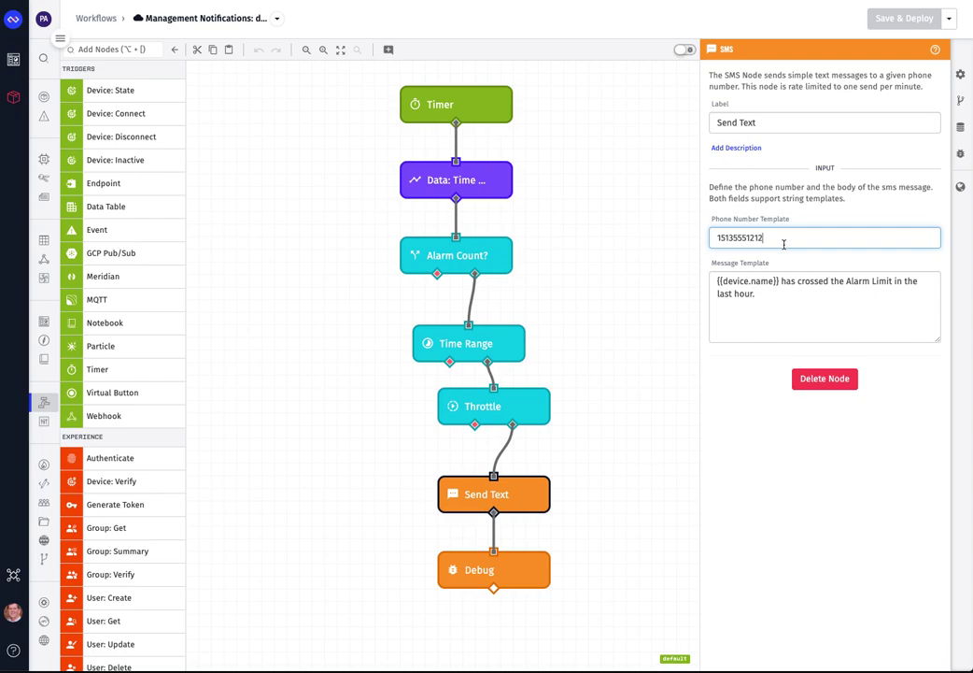
pyautogui.click(776, 304)
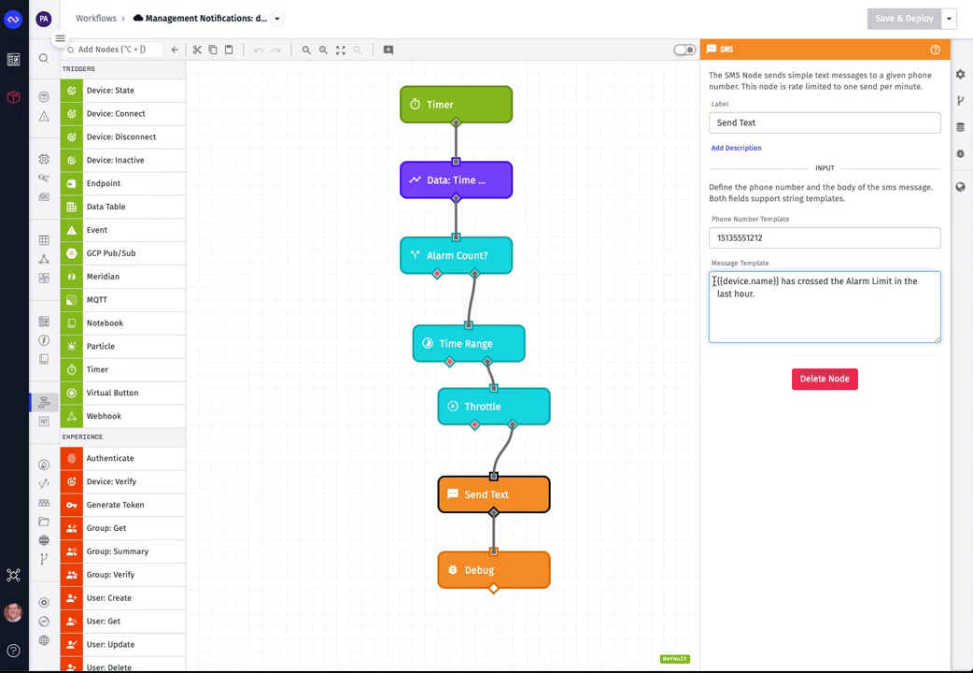
pyautogui.moveTo(717, 281); pyautogui.dragTo(783, 283)
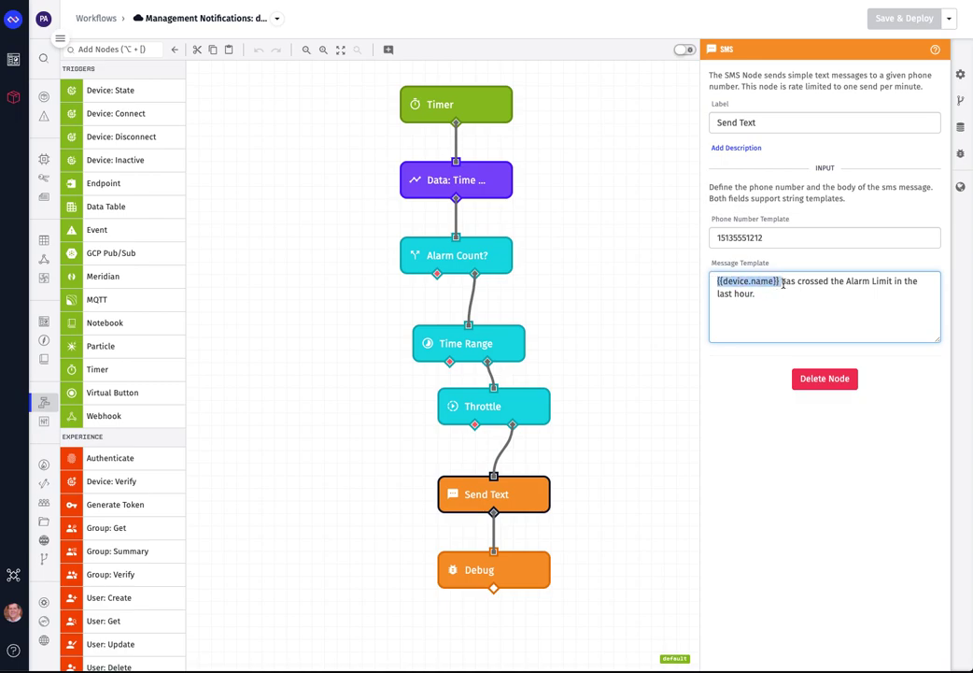
pyautogui.click(788, 300)
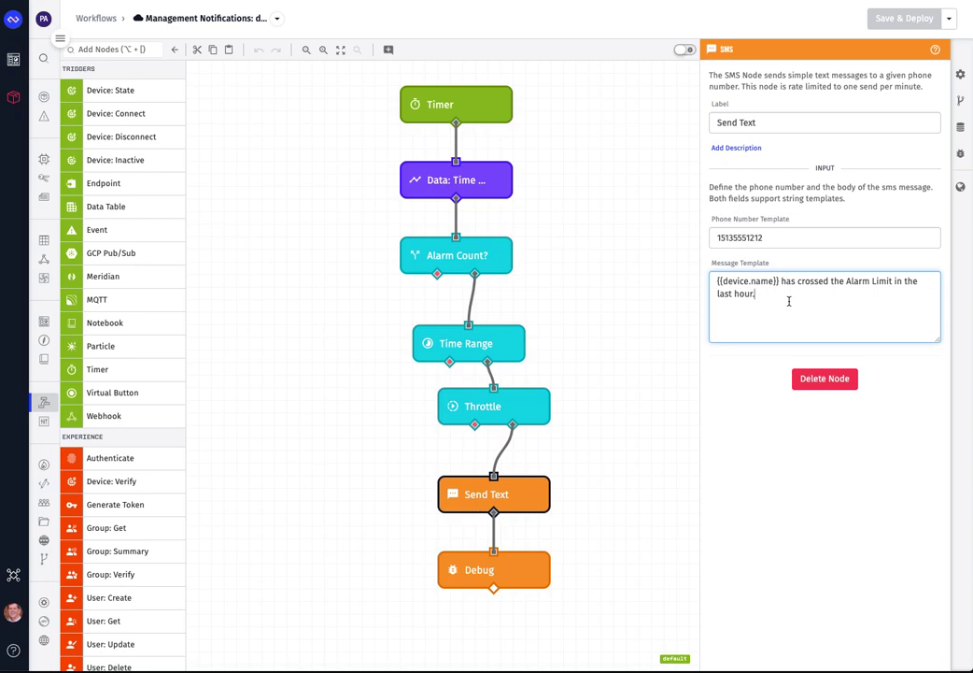